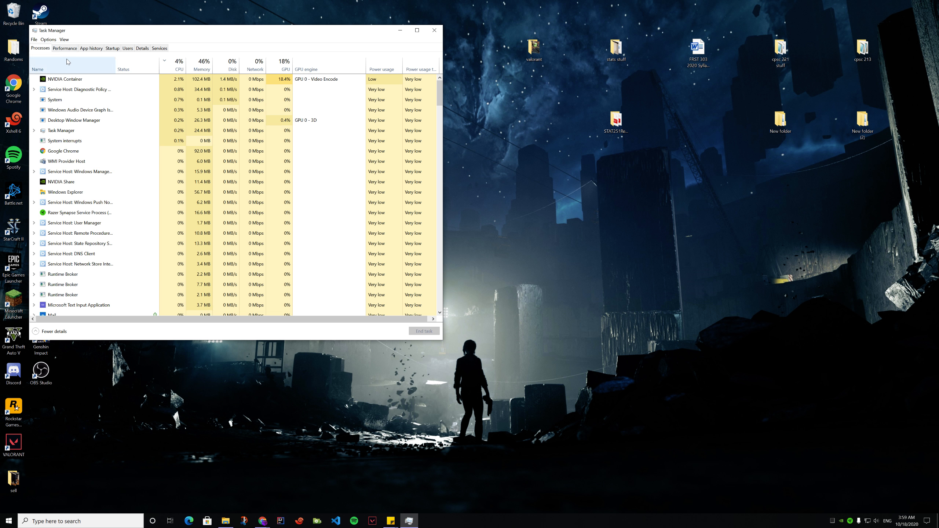
Step: Show the list of startup programs and sort it by startup impact, highest first
{"action": "left_click", "coordinate": [109, 52]}
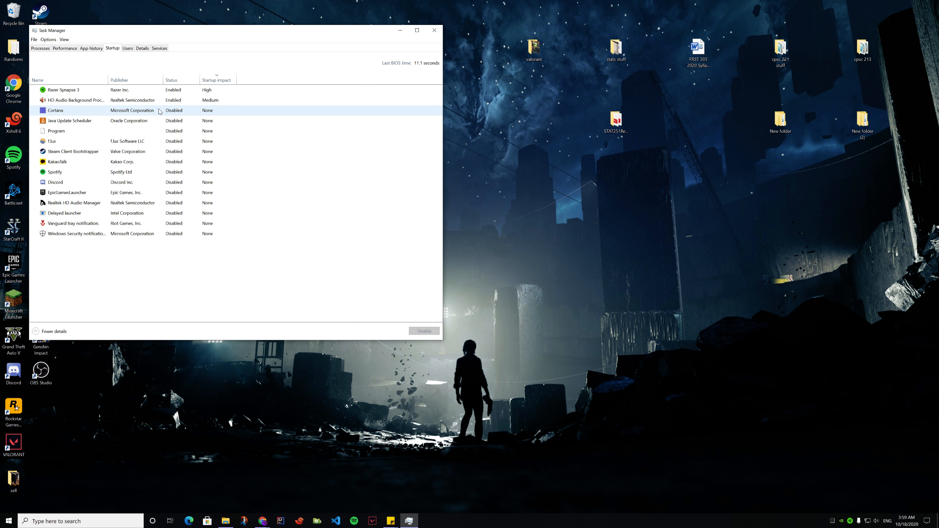
{"action": "left_click", "coordinate": [218, 83]}
{"action": "left_click", "coordinate": [218, 83]}
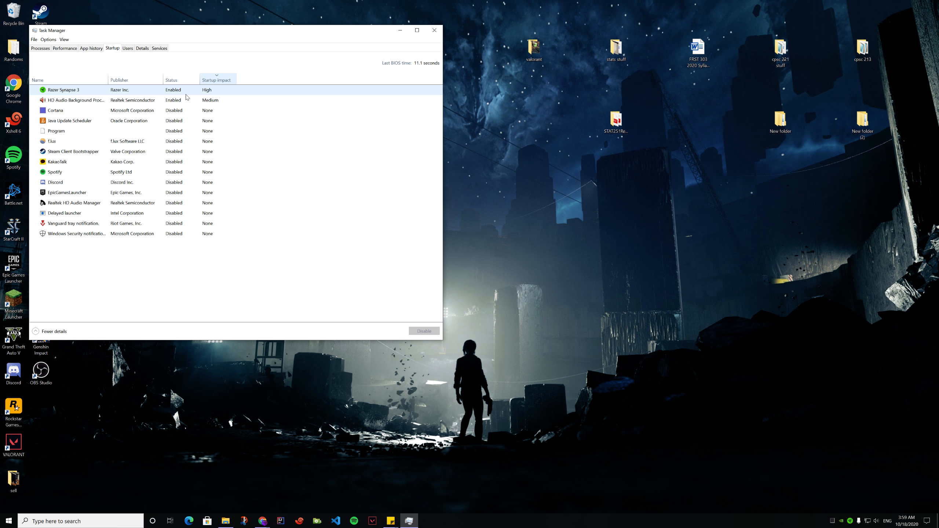
Step: Review the startup entries from Razer Synapse 3 down to Spotify, and close Task Manager
{"action": "left_click", "coordinate": [152, 91]}
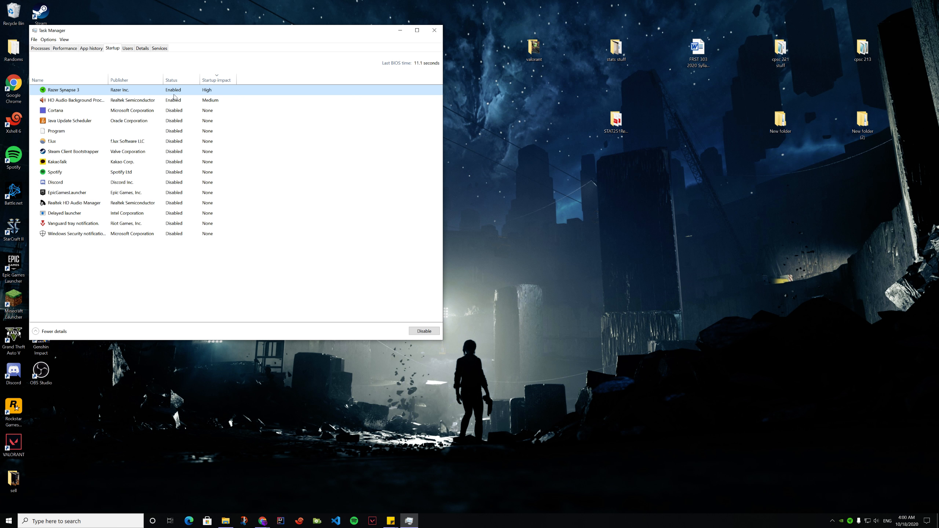
{"action": "left_click", "coordinate": [88, 102]}
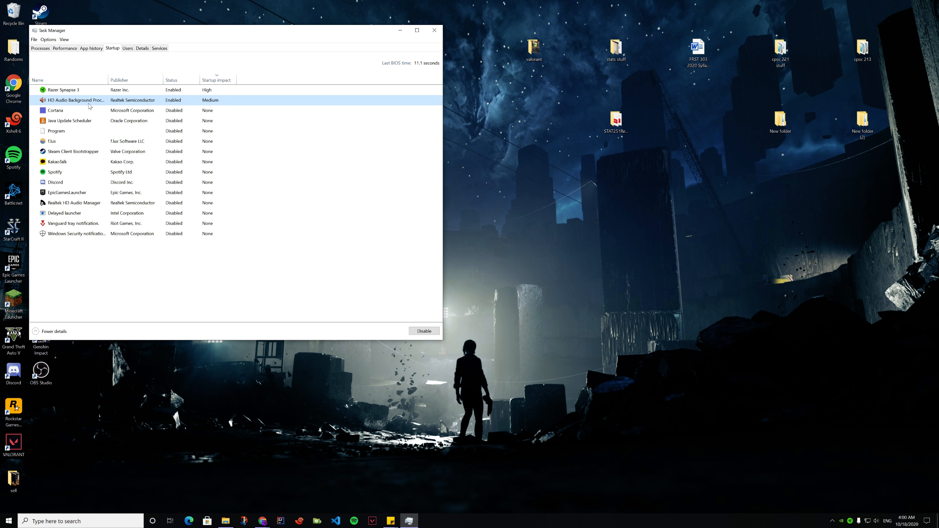
{"action": "left_click", "coordinate": [86, 93]}
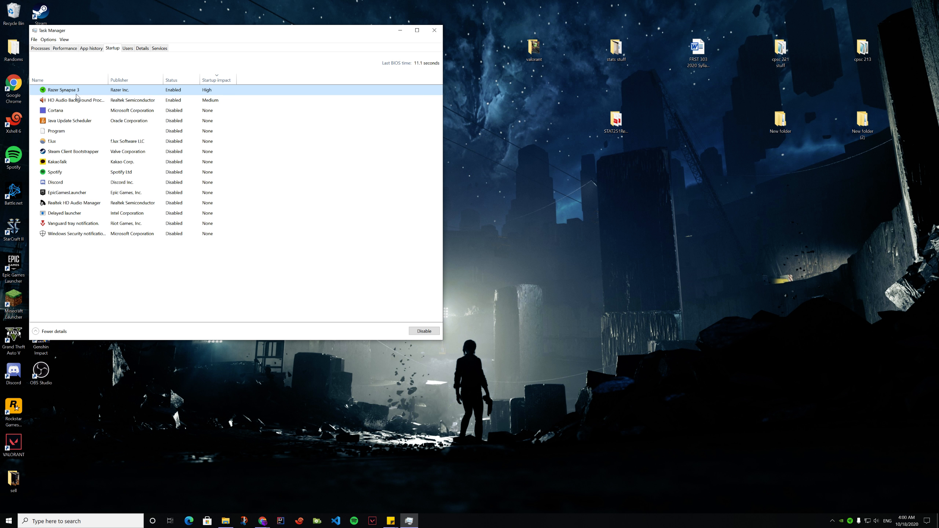
{"action": "left_click", "coordinate": [140, 103]}
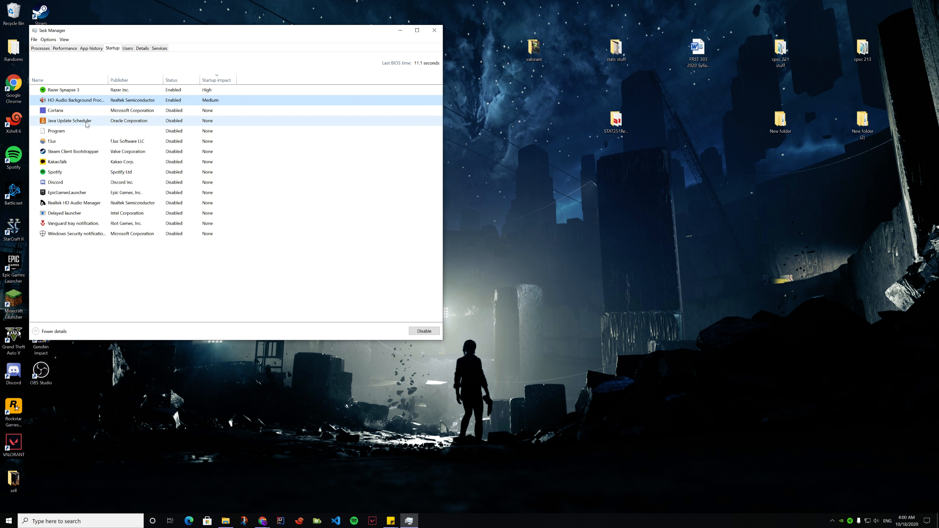
{"action": "left_click", "coordinate": [67, 113]}
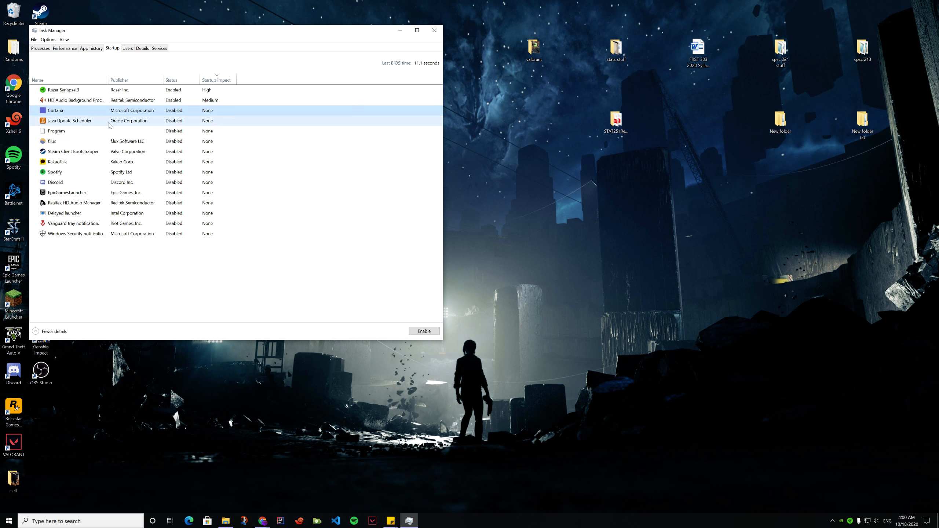
{"action": "left_click", "coordinate": [90, 122]}
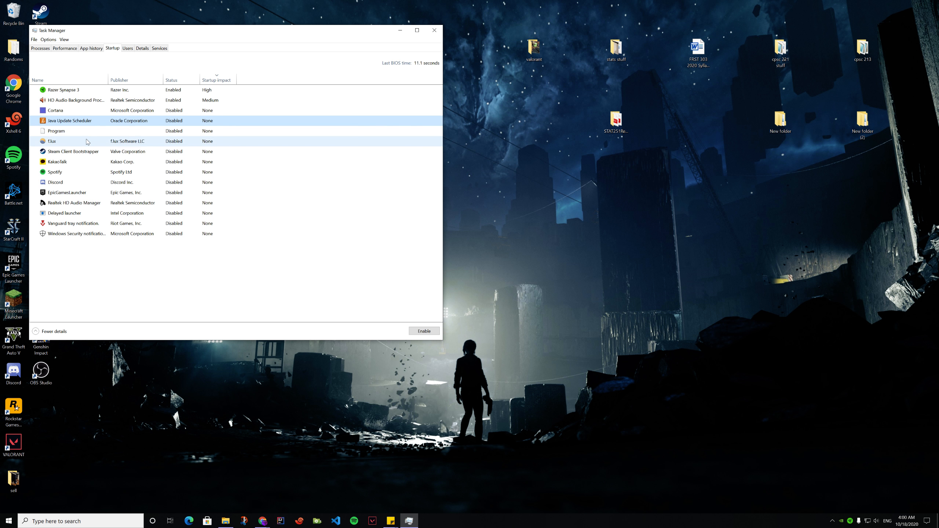
{"action": "left_click", "coordinate": [79, 131]}
{"action": "left_click", "coordinate": [67, 142]}
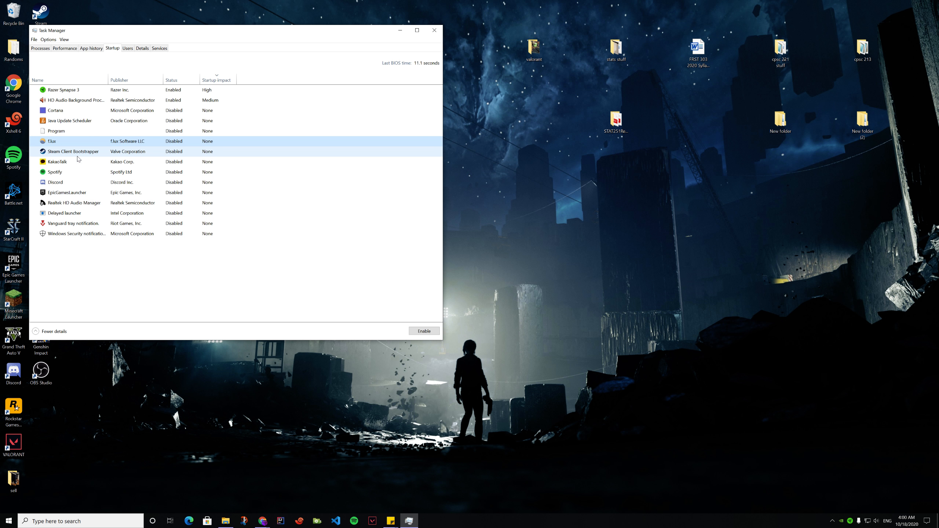
{"action": "left_click", "coordinate": [77, 155]}
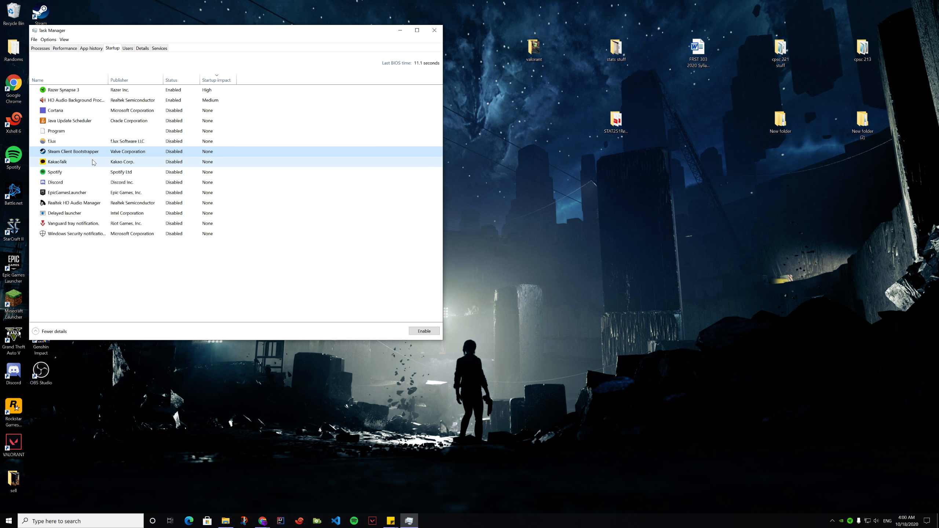
{"action": "left_click", "coordinate": [92, 164]}
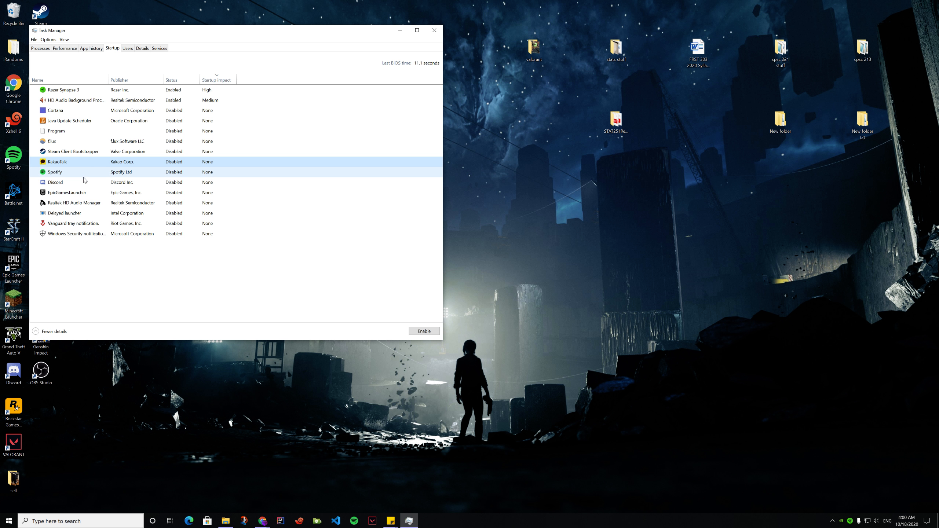
{"action": "left_click", "coordinate": [87, 174]}
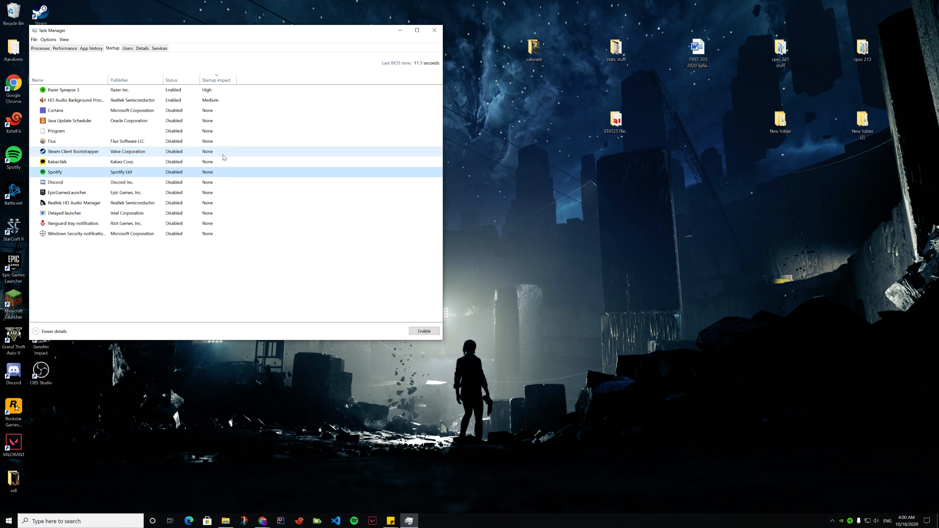
{"action": "left_click", "coordinate": [434, 30]}
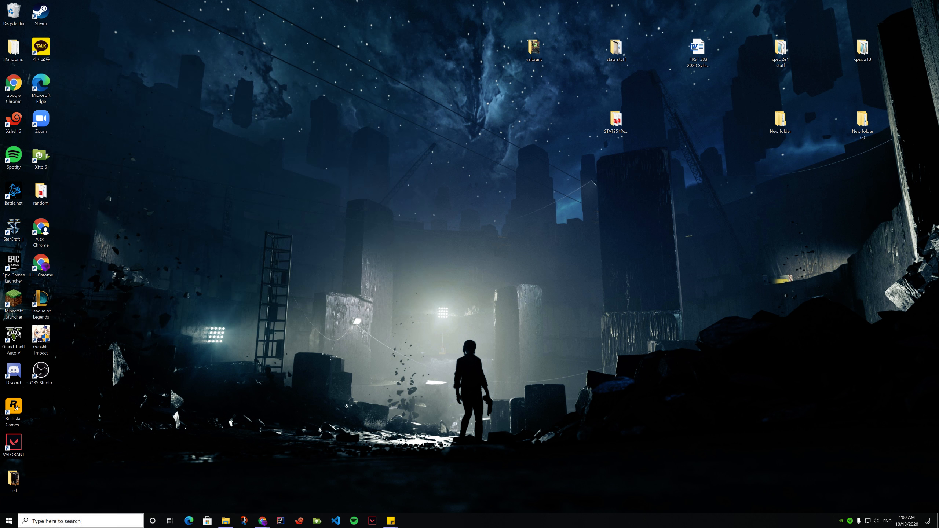
Step: Search Windows for "uninstall", open Control Panel's list of installed programs and look through it to the end
{"action": "left_click", "coordinate": [79, 521]}
{"action": "type", "text": "un"}
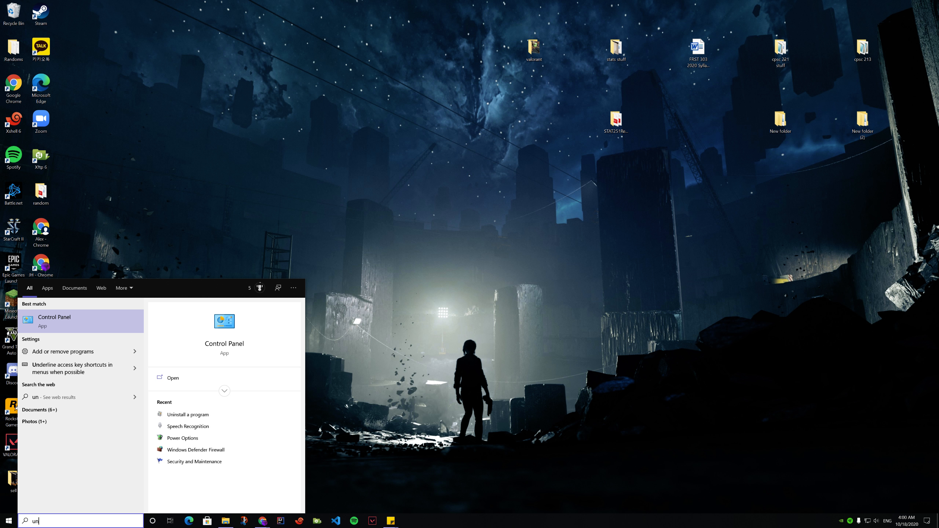
{"action": "type", "text": "install"}
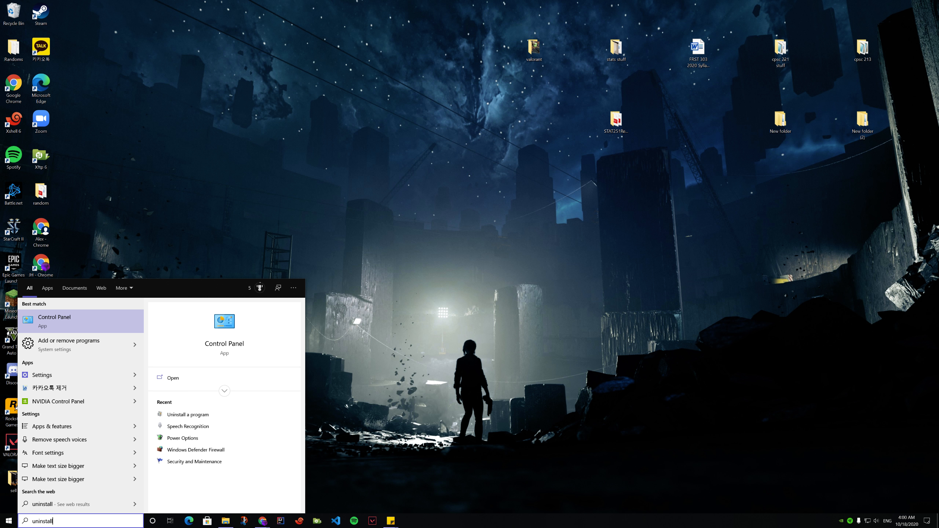
{"action": "left_click", "coordinate": [106, 322]}
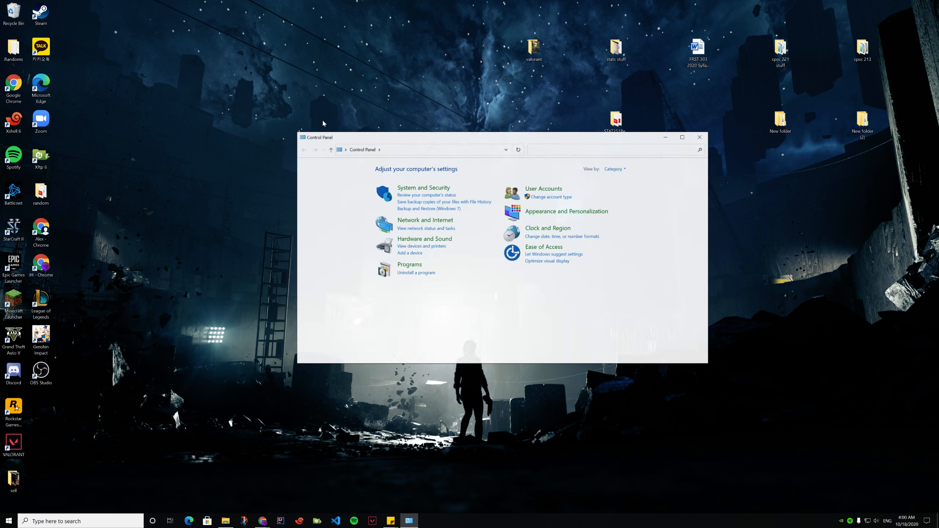
{"action": "left_click", "coordinate": [418, 273]}
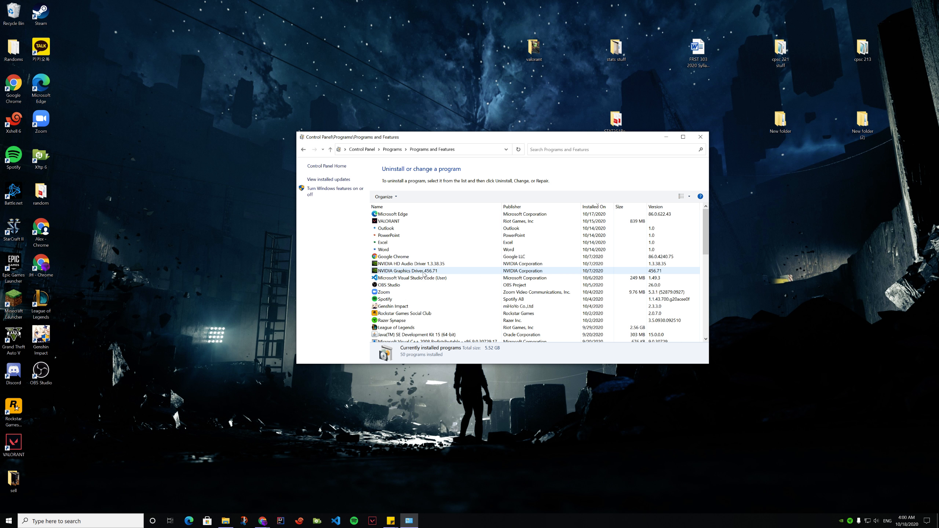
{"action": "scroll", "coordinate": [425, 224], "scroll_direction": "down", "scroll_amount": 9}
{"action": "left_click_drag", "start_coordinate": [705, 306], "coordinate": [698, 343]}
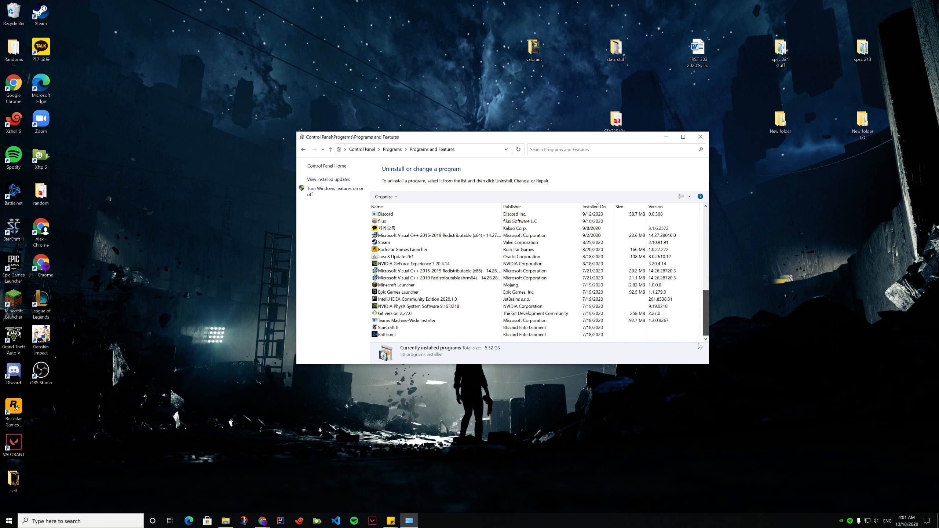
Step: Search Windows for "add" and open the Apps & features settings
{"action": "left_click", "coordinate": [107, 521]}
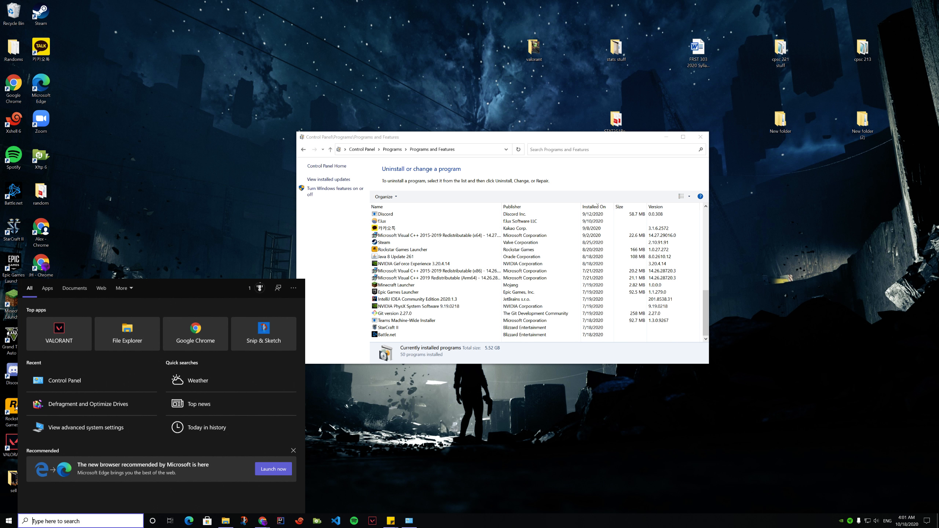
{"action": "type", "text": "add"}
{"action": "key", "text": "Return"}
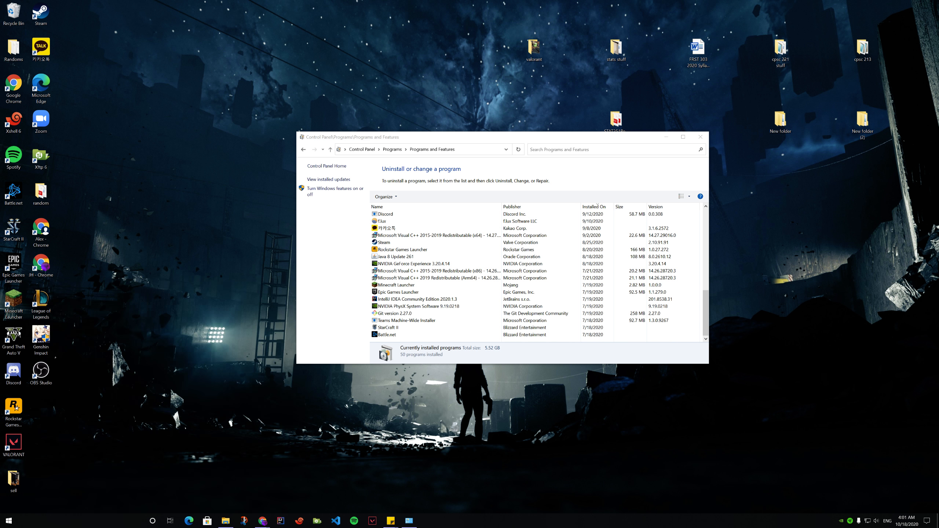
{"action": "scroll", "coordinate": [304, 199], "scroll_direction": "down", "scroll_amount": 3}
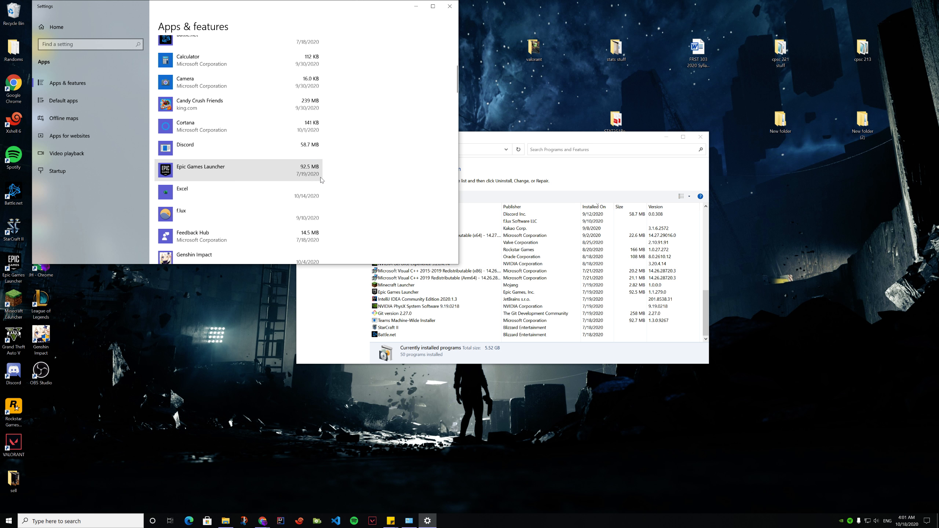
Step: Return to Programs and Features and look through the installed programs, including the Realtek High Definition Audio Driver entry
{"action": "left_click", "coordinate": [518, 143]}
{"action": "scroll", "coordinate": [497, 251], "scroll_direction": "up", "scroll_amount": 10}
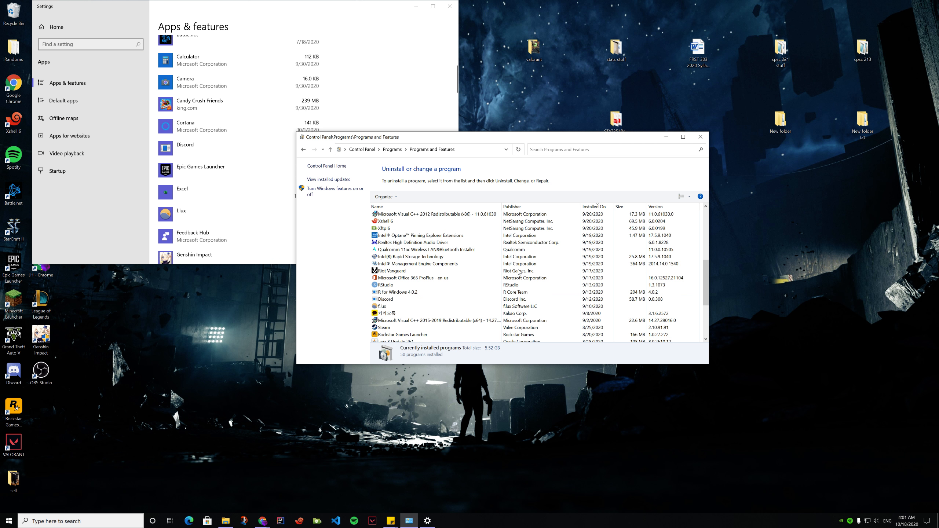
{"action": "left_click_drag", "start_coordinate": [476, 142], "coordinate": [474, 162]}
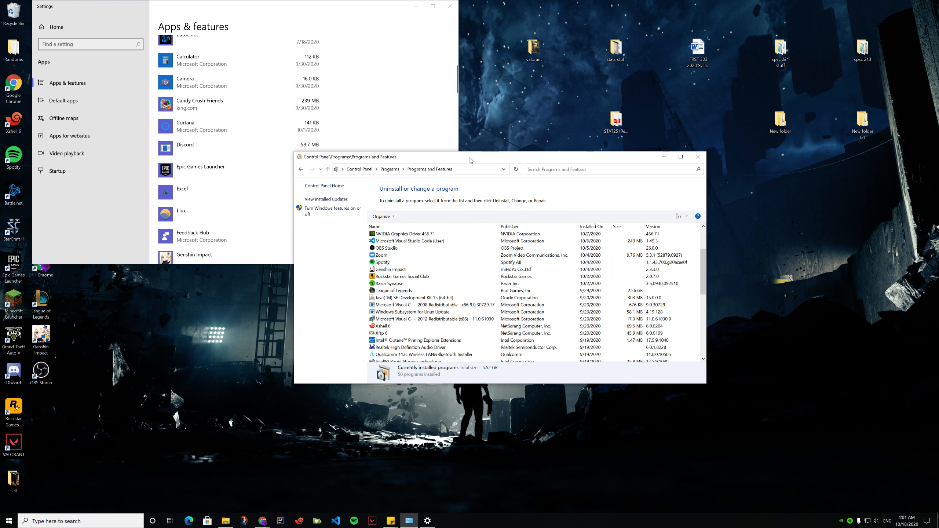
{"action": "scroll", "coordinate": [467, 261], "scroll_direction": "up", "scroll_amount": 3}
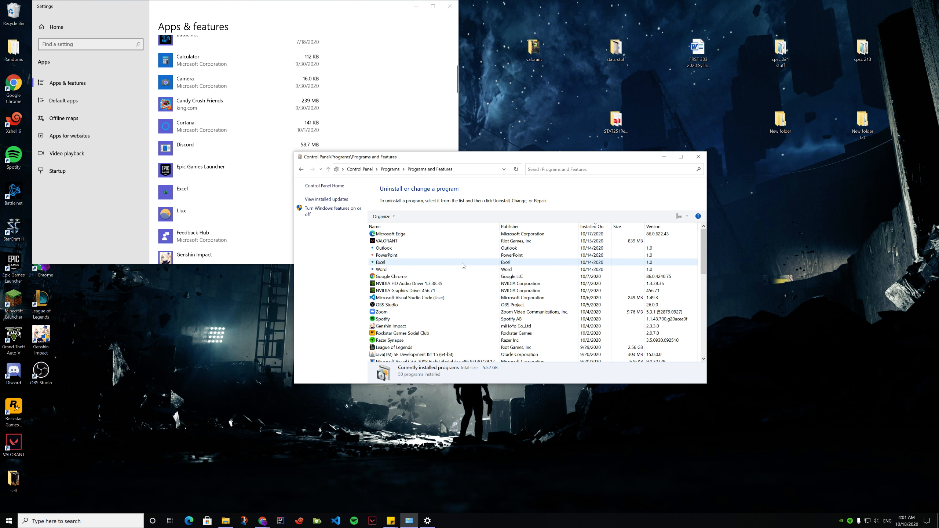
{"action": "scroll", "coordinate": [463, 265], "scroll_direction": "down", "scroll_amount": 7}
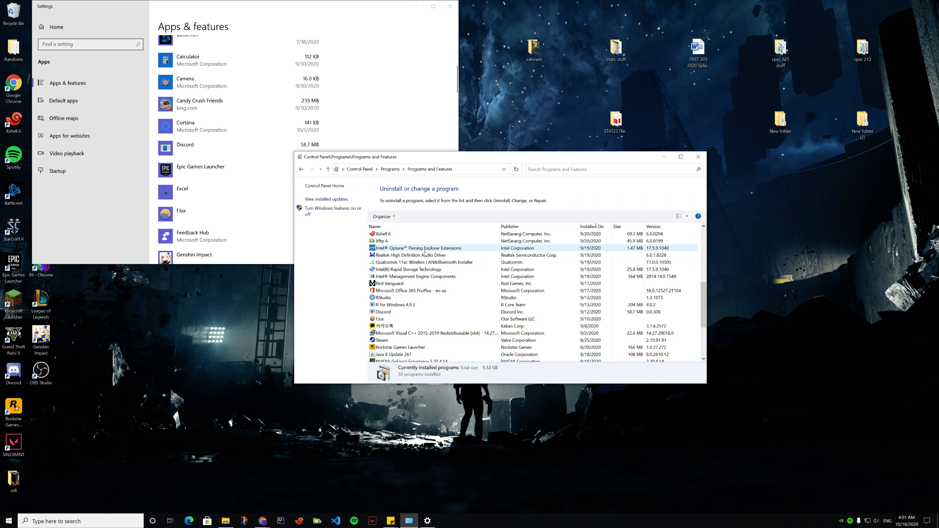
{"action": "left_click", "coordinate": [426, 254]}
{"action": "scroll", "coordinate": [436, 273], "scroll_direction": "down", "scroll_amount": 3}
{"action": "scroll", "coordinate": [443, 291], "scroll_direction": "up", "scroll_amount": 3}
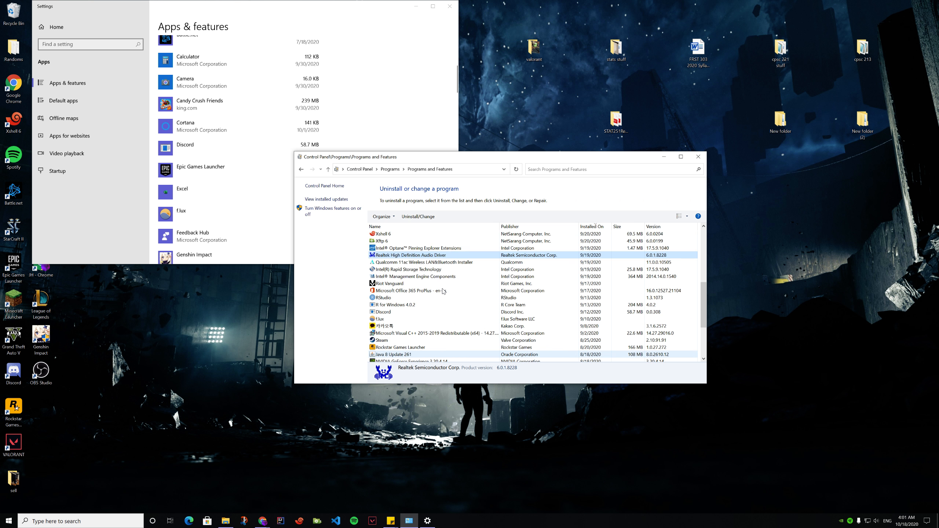
{"action": "scroll", "coordinate": [425, 277], "scroll_direction": "up", "scroll_amount": 6}
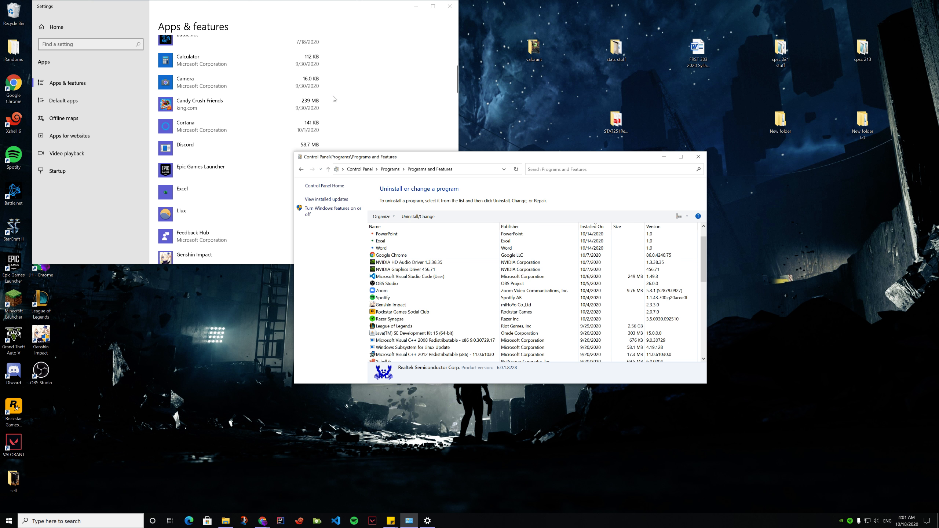
Step: Switch back to Apps & features and check the removal options of 3D Viewer, Alarms & Clock and Battle.net
{"action": "left_click", "coordinate": [257, 129]}
{"action": "scroll", "coordinate": [259, 144], "scroll_direction": "up", "scroll_amount": 5}
{"action": "scroll", "coordinate": [260, 145], "scroll_direction": "down", "scroll_amount": 3}
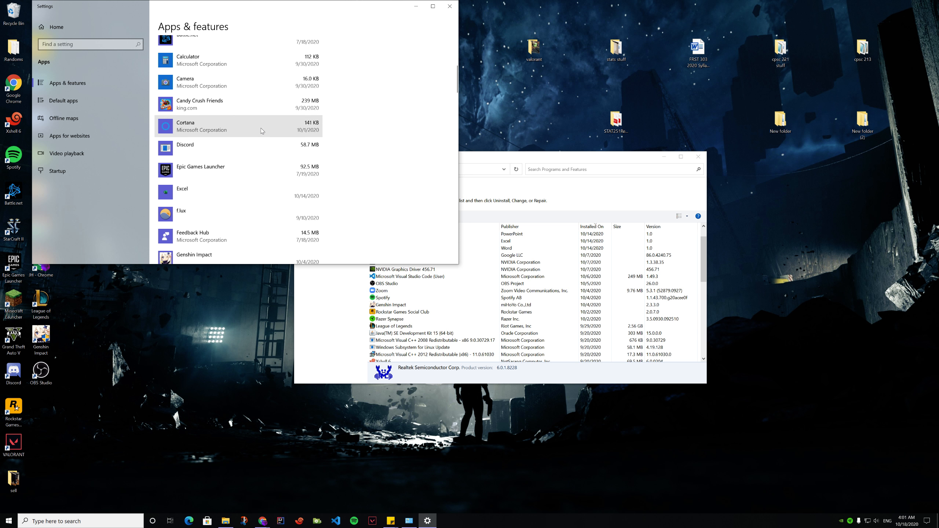
{"action": "scroll", "coordinate": [259, 126], "scroll_direction": "up", "scroll_amount": 2}
{"action": "left_click", "coordinate": [281, 93]}
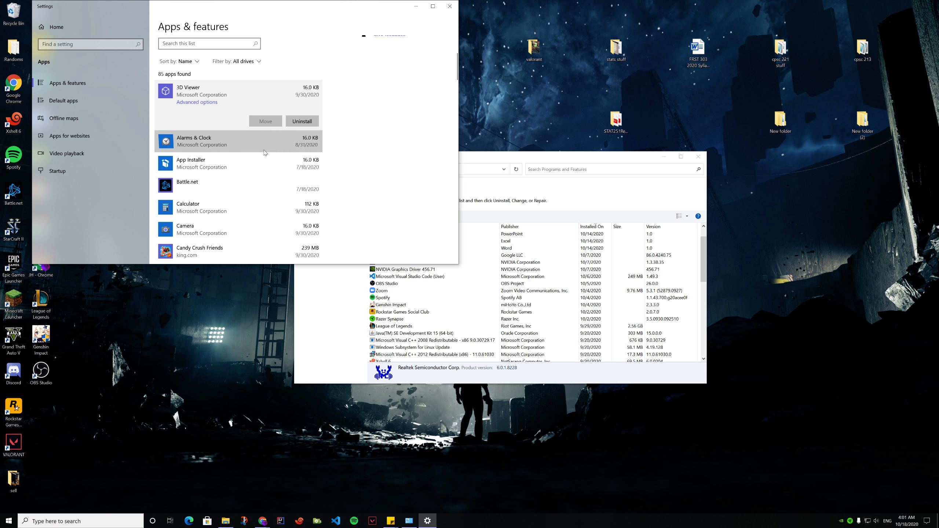
{"action": "left_click", "coordinate": [216, 141]}
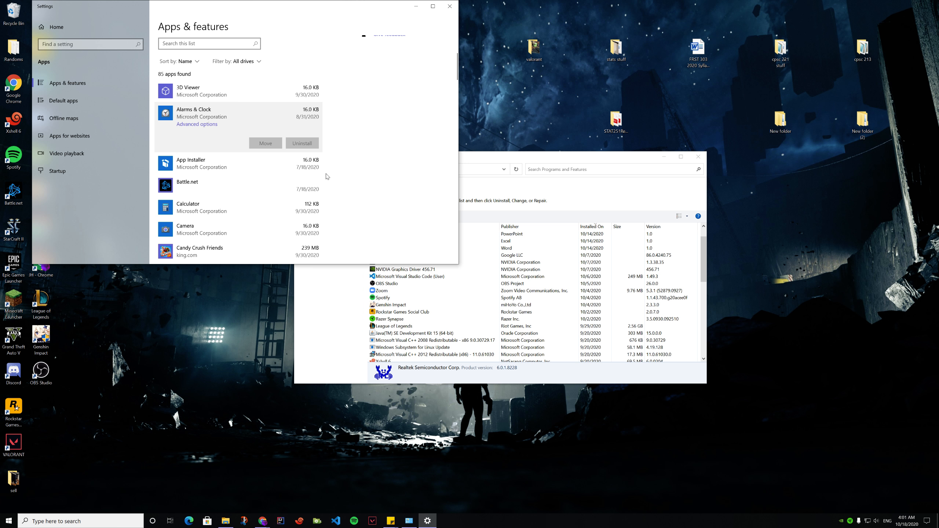
{"action": "scroll", "coordinate": [281, 159], "scroll_direction": "down", "scroll_amount": 1}
{"action": "left_click", "coordinate": [262, 150]}
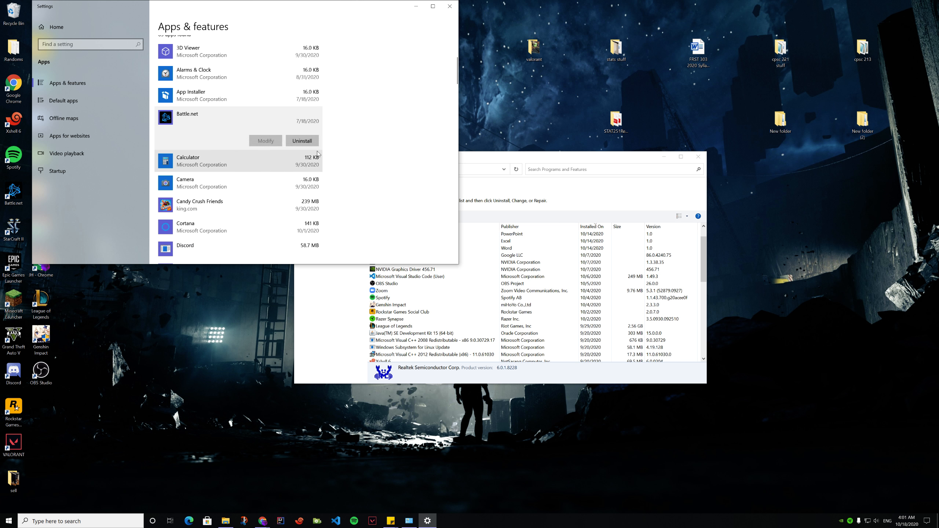
{"action": "scroll", "coordinate": [317, 154], "scroll_direction": "down", "scroll_amount": 4}
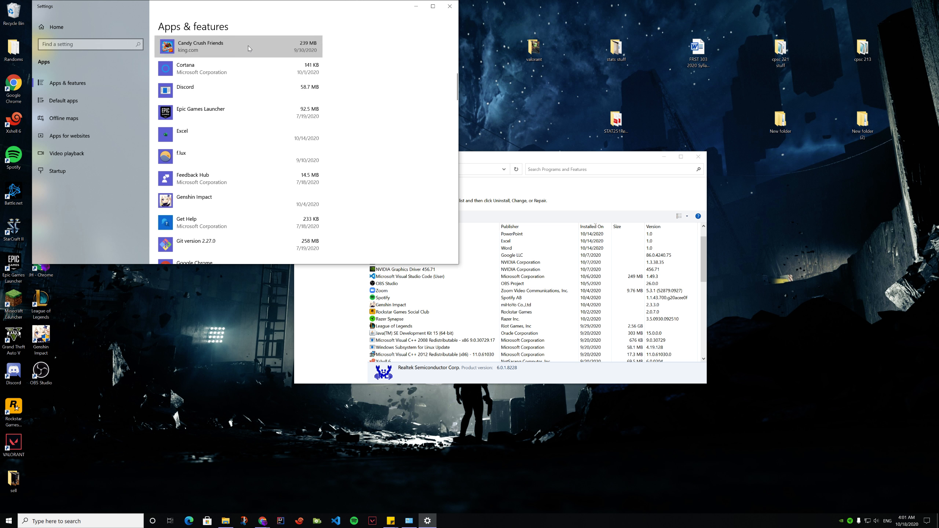
Step: Uninstall Candy Crush Friends from the Apps & features list
{"action": "left_click", "coordinate": [248, 45]}
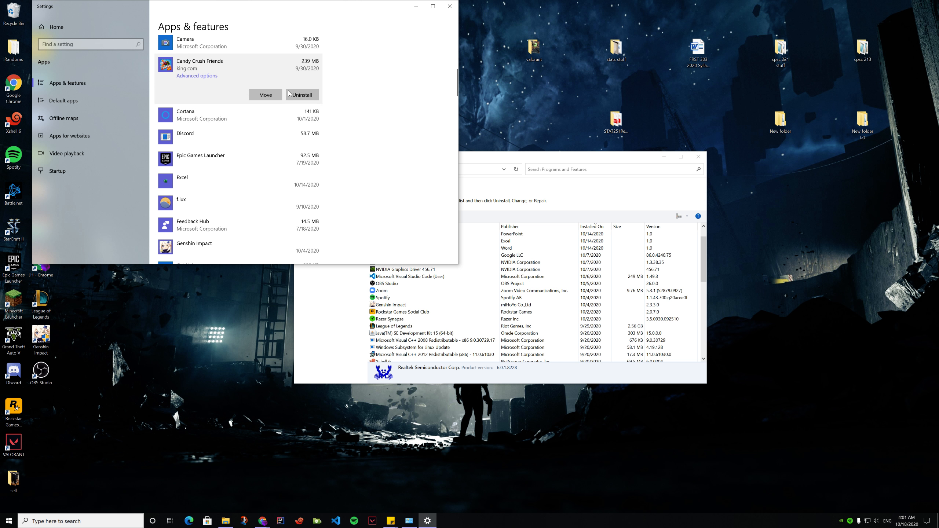
{"action": "left_click", "coordinate": [290, 94]}
{"action": "left_click", "coordinate": [328, 76]}
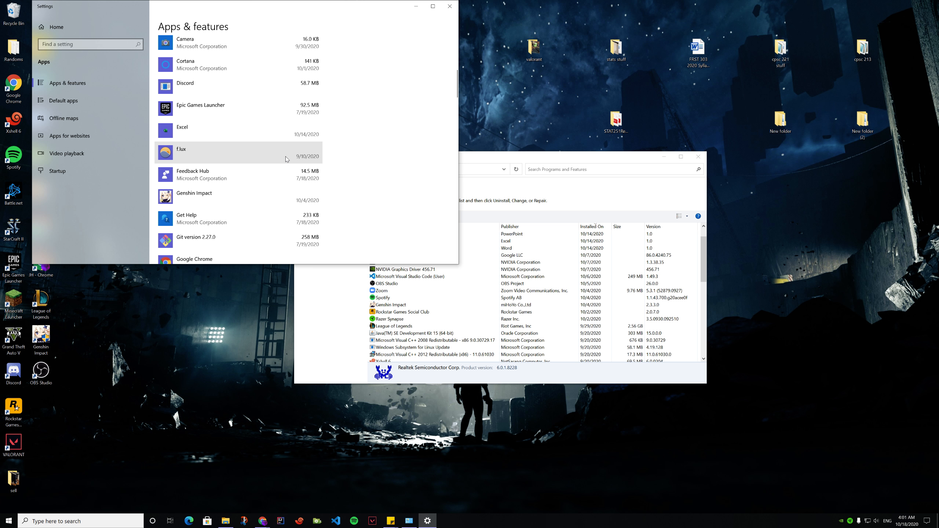
Step: Uninstall Feedback Hub from the Apps & features list
{"action": "left_click", "coordinate": [295, 177]}
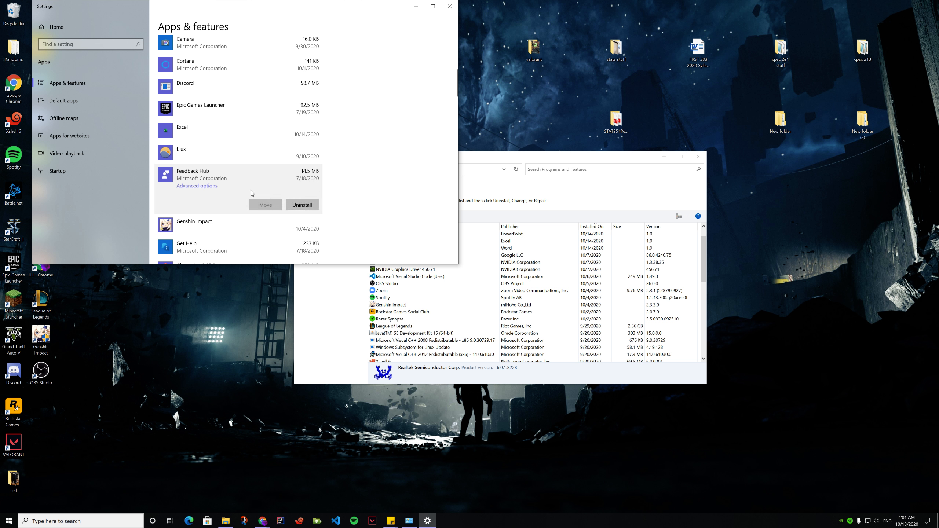
{"action": "left_click", "coordinate": [302, 205]}
{"action": "left_click", "coordinate": [335, 187]}
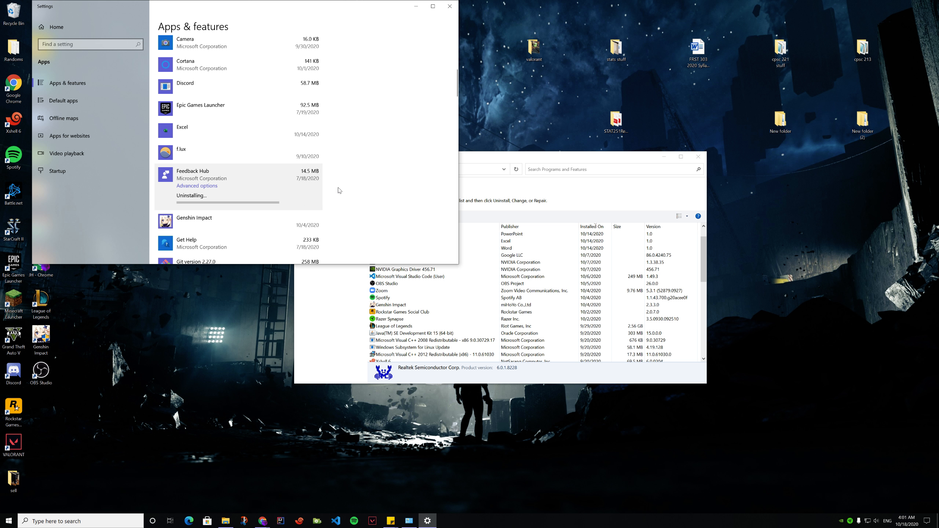
Step: Check the removal options of Get Help and Movies & TV, and close the Apps & features and Programs and Features windows
{"action": "scroll", "coordinate": [335, 194], "scroll_direction": "down", "scroll_amount": 2}
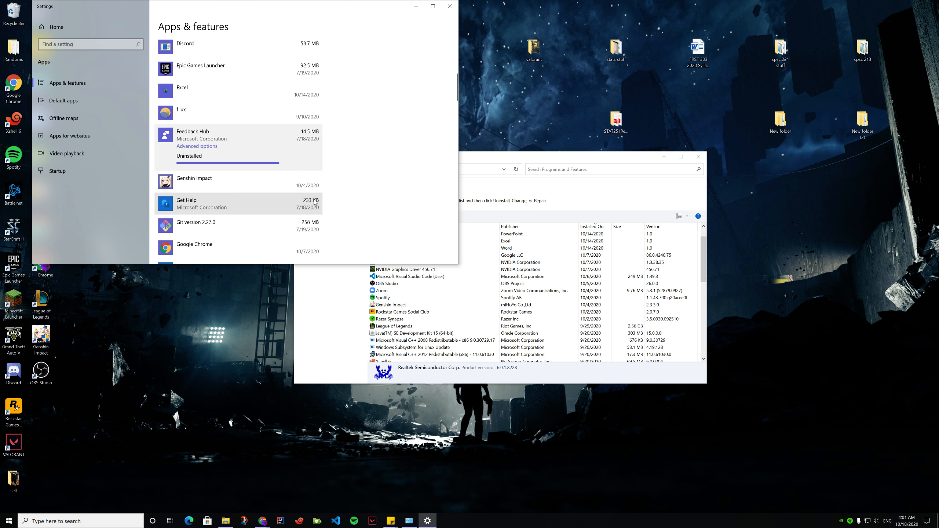
{"action": "left_click", "coordinate": [315, 201]}
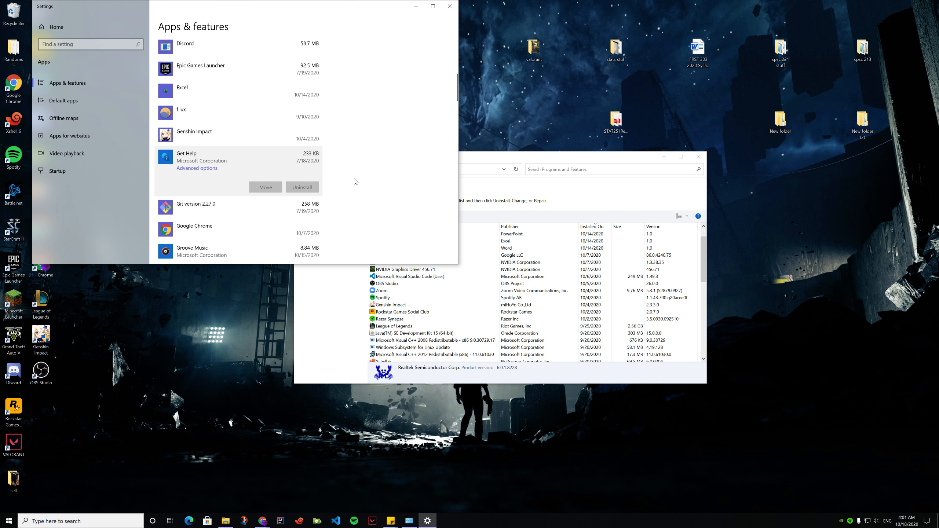
{"action": "scroll", "coordinate": [351, 183], "scroll_direction": "down", "scroll_amount": 3}
{"action": "scroll", "coordinate": [288, 167], "scroll_direction": "down", "scroll_amount": 10}
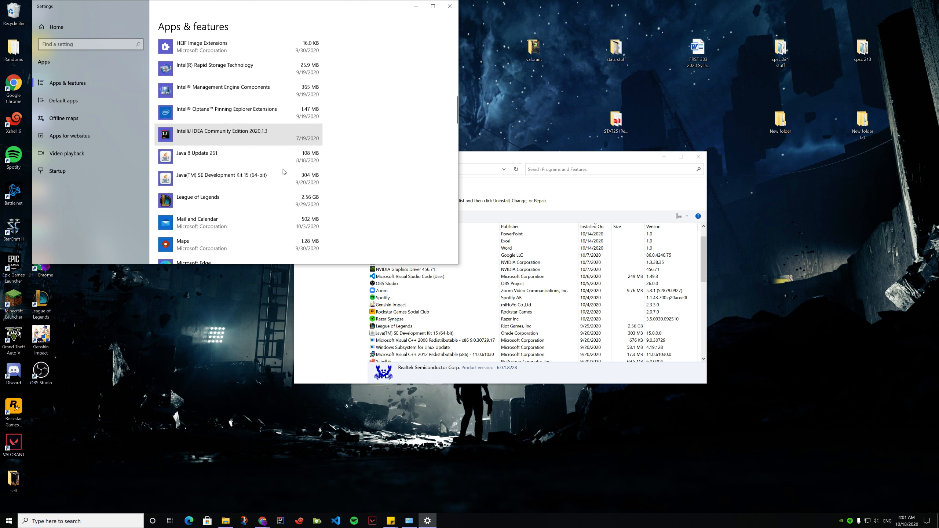
{"action": "scroll", "coordinate": [335, 135], "scroll_direction": "down", "scroll_amount": 5}
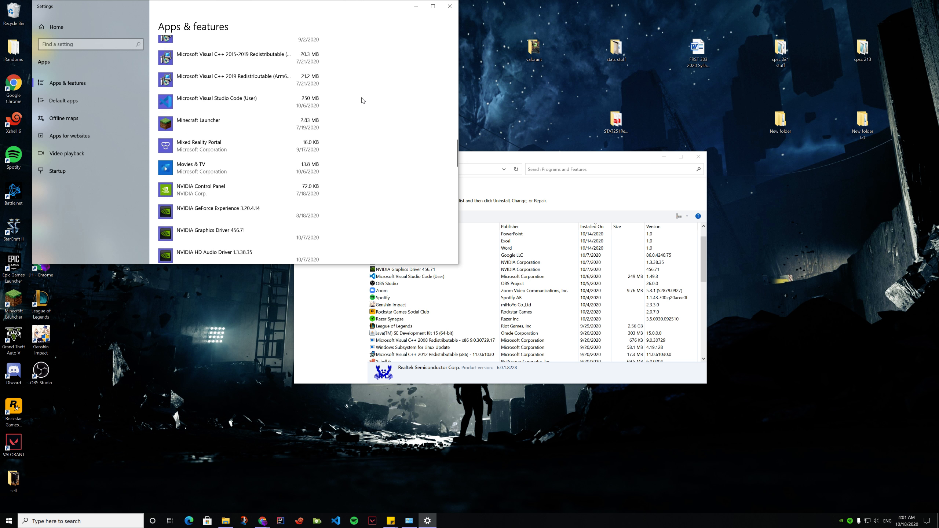
{"action": "left_click", "coordinate": [295, 134]}
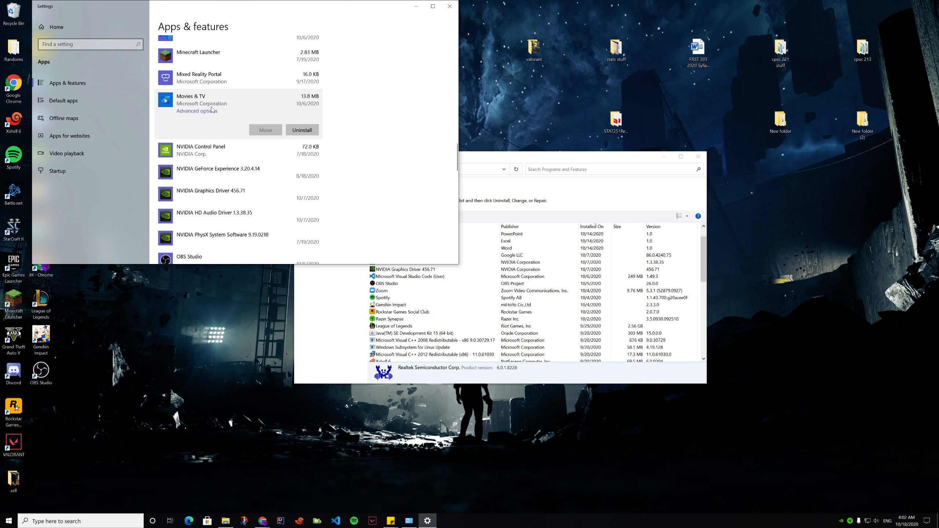
{"action": "scroll", "coordinate": [222, 119], "scroll_direction": "down", "scroll_amount": 4}
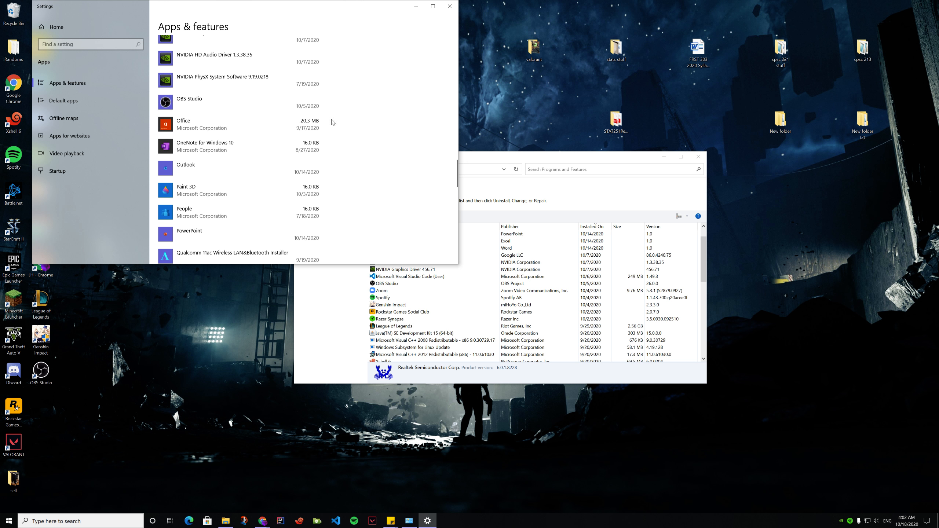
{"action": "left_click", "coordinate": [450, 6]}
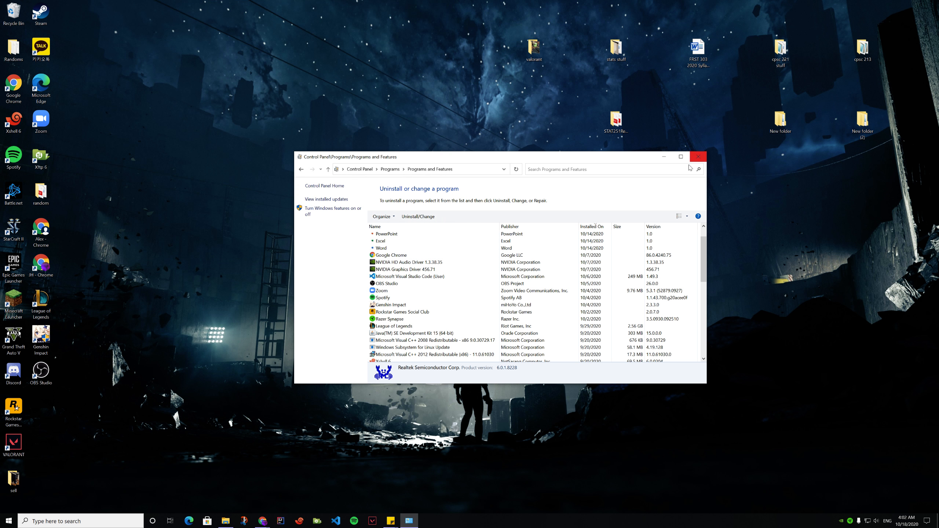
{"action": "left_click", "coordinate": [698, 157]}
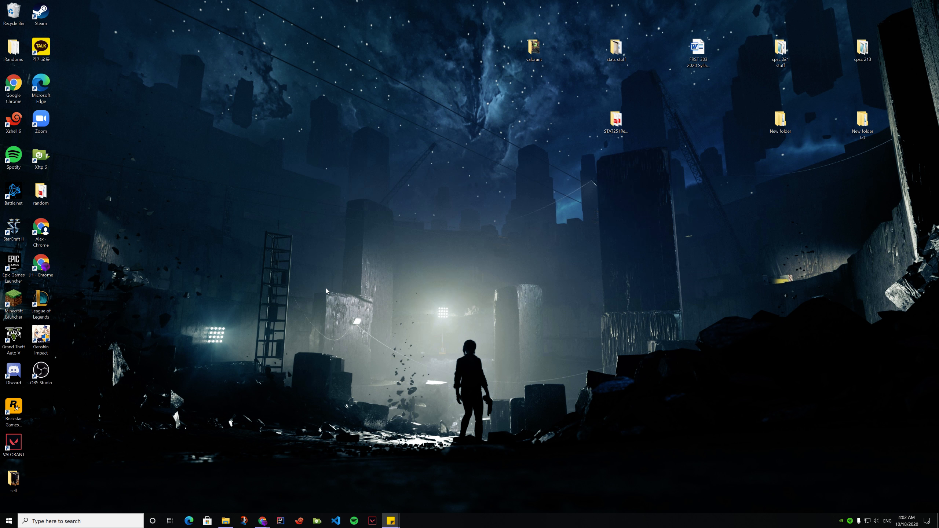
Step: Search Windows for "power" and open the Choose a power plan settings
{"action": "key", "text": "super+s"}
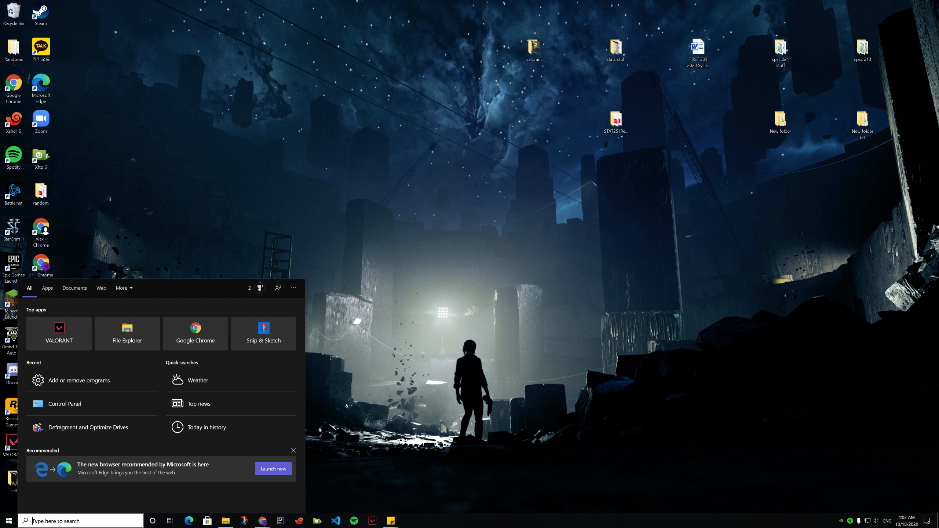
{"action": "type", "text": "power"}
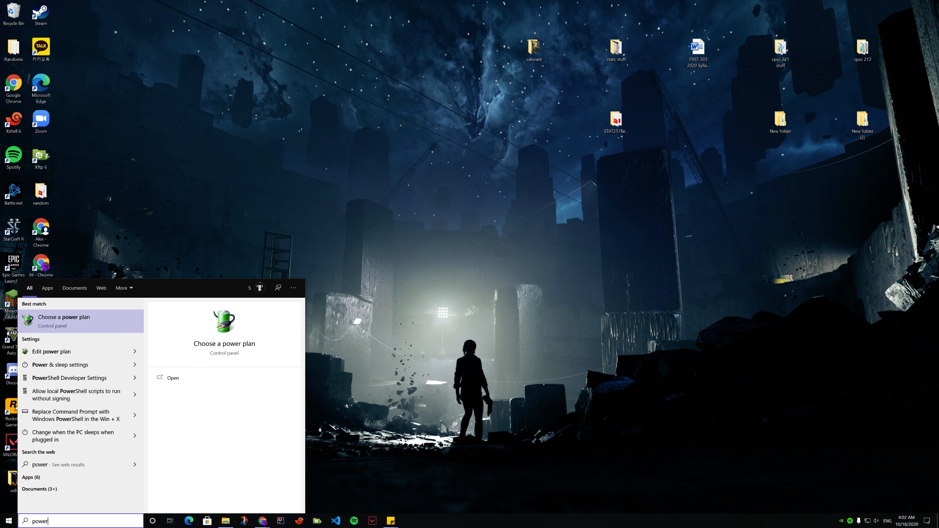
{"action": "left_click", "coordinate": [96, 321]}
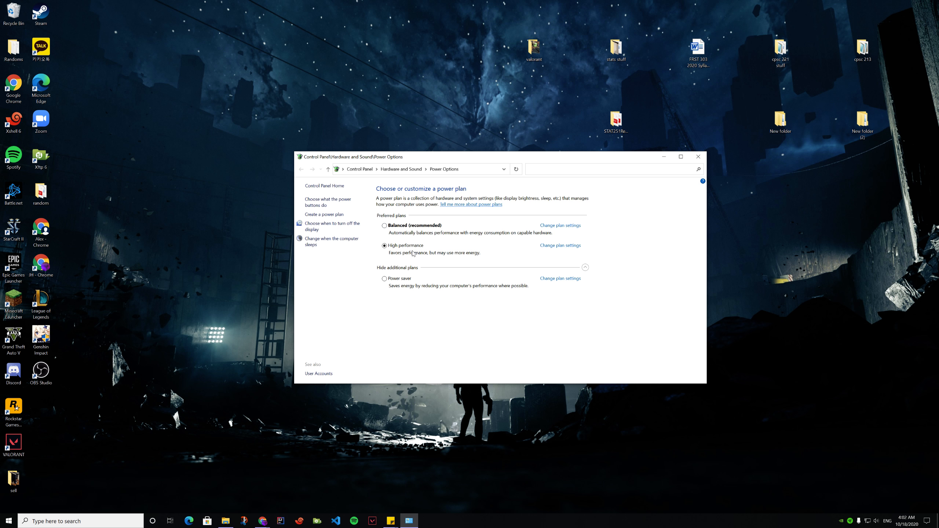
Step: Open Task Manager alongside the Power Options window and show its performance graphs
{"action": "left_click", "coordinate": [409, 227]}
{"action": "right_click", "coordinate": [487, 520]}
{"action": "left_click", "coordinate": [518, 492]}
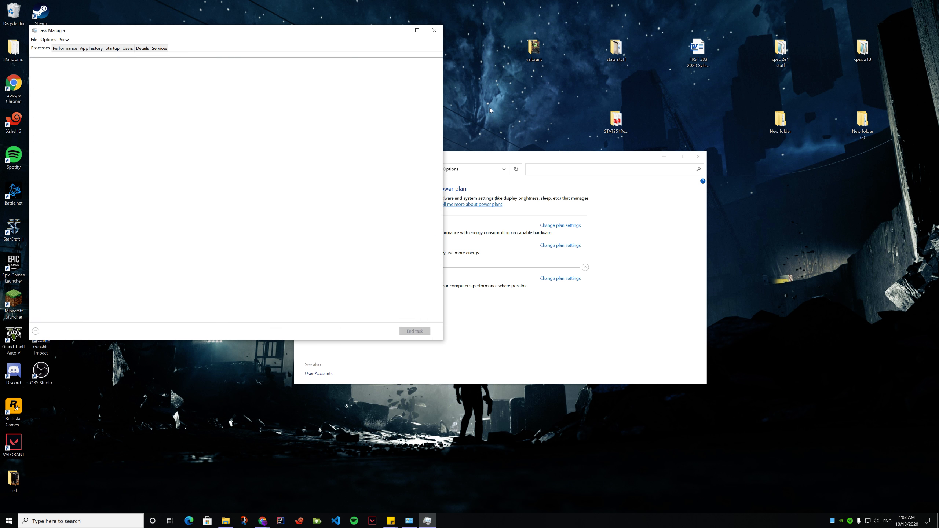
{"action": "left_click_drag", "start_coordinate": [485, 158], "coordinate": [559, 191]}
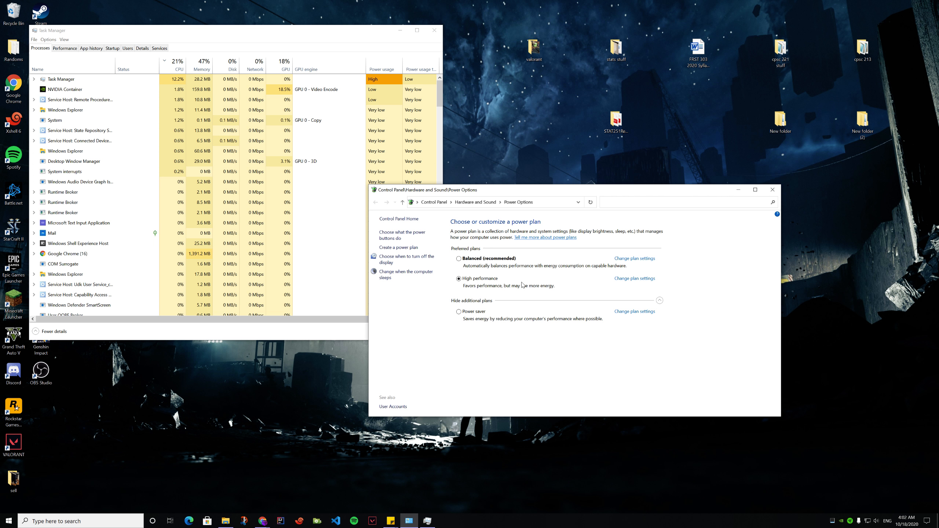
{"action": "left_click", "coordinate": [64, 48]}
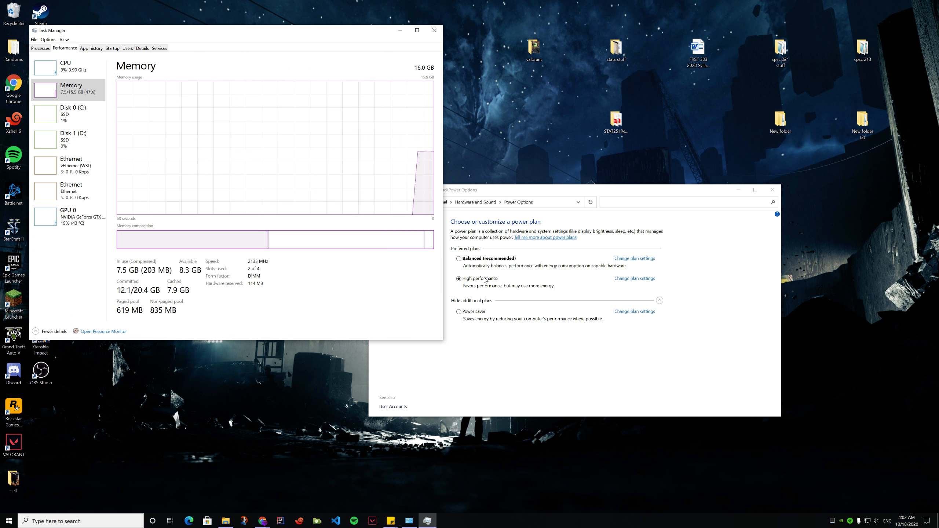
Step: Compare CPU activity under the Balanced and High performance power plans, leave High performance selected, and close Power Options
{"action": "left_click", "coordinate": [525, 291]}
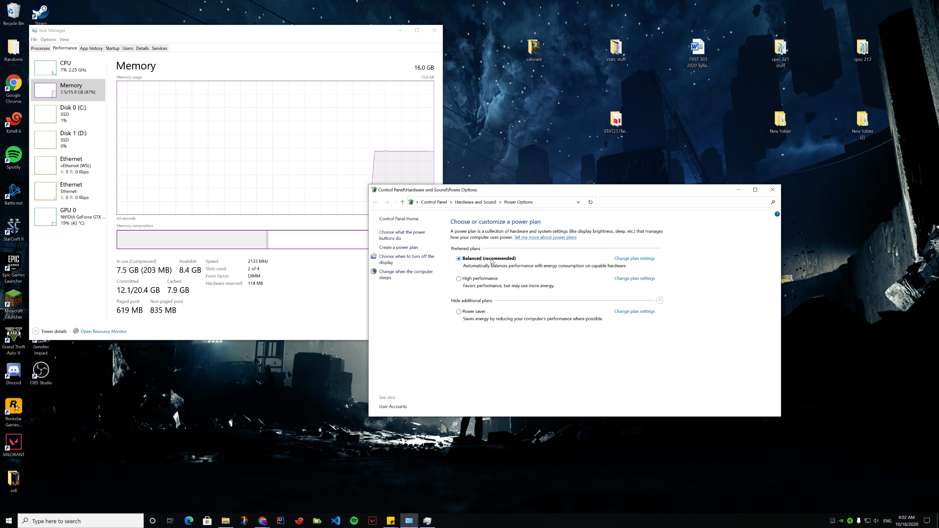
{"action": "left_click", "coordinate": [68, 66]}
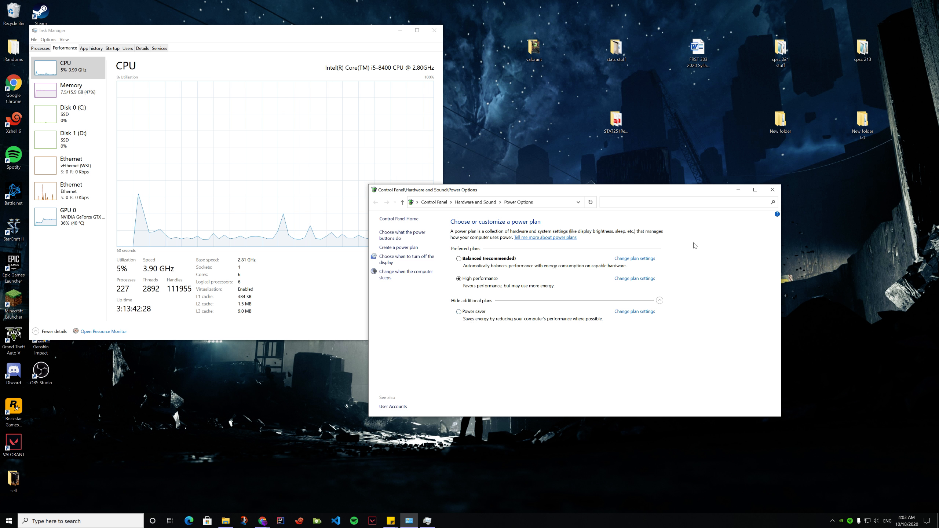
{"action": "left_click", "coordinate": [772, 189]}
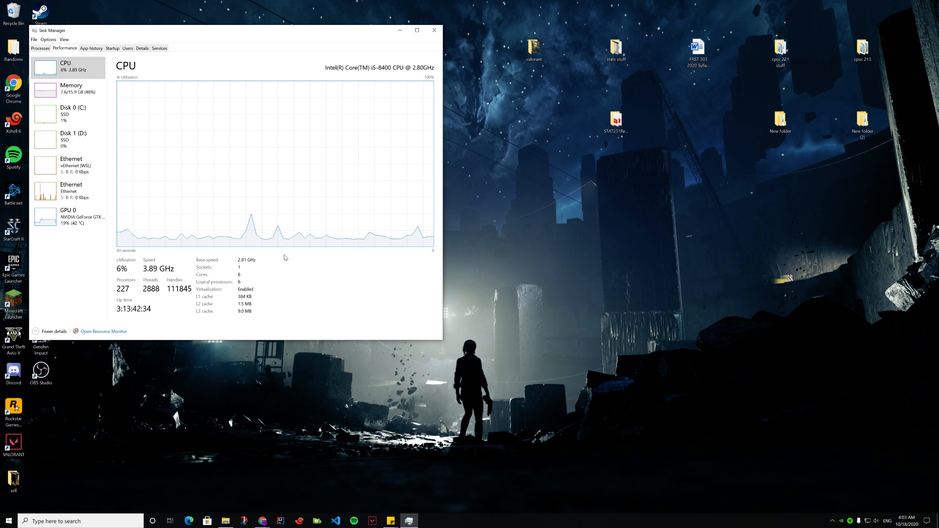
Step: Search Windows for "adva", open the advanced system settings and bring up the Performance Options for visual effects
{"action": "left_click", "coordinate": [122, 522]}
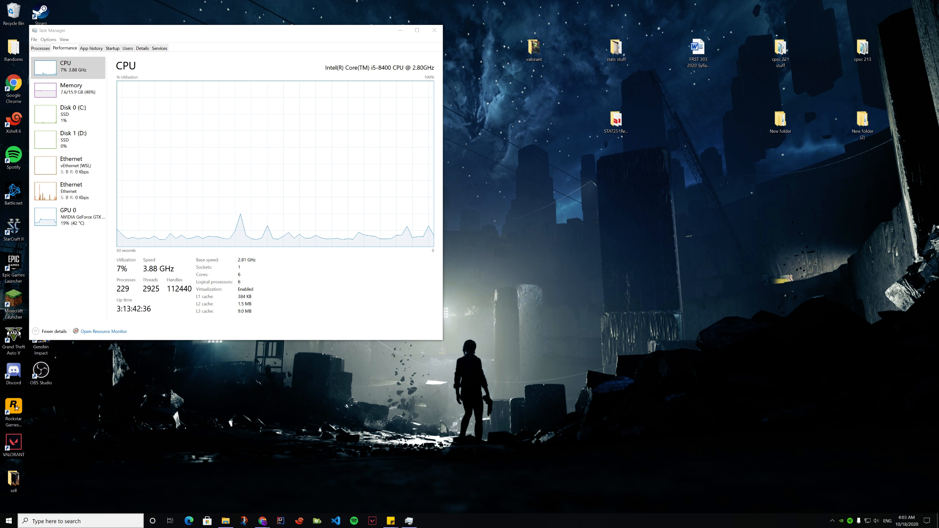
{"action": "type", "text": "adva"}
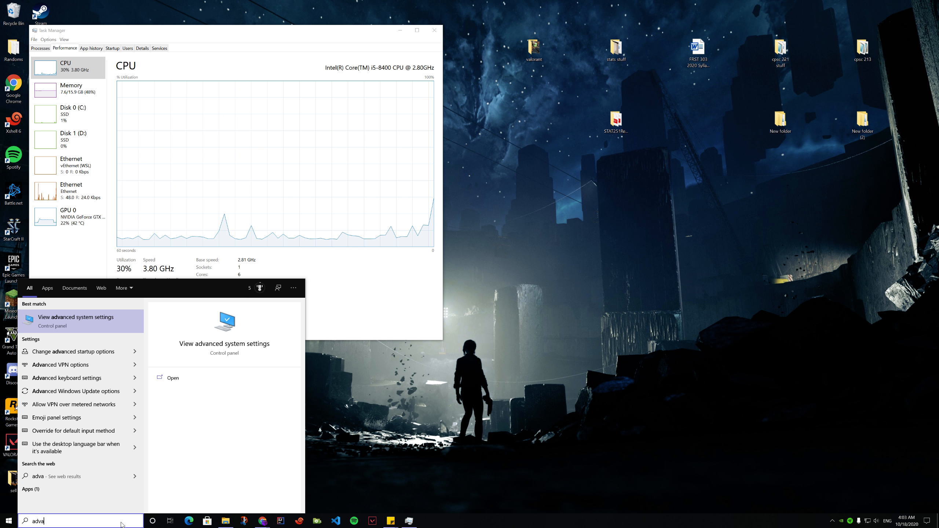
{"action": "key", "text": "Return"}
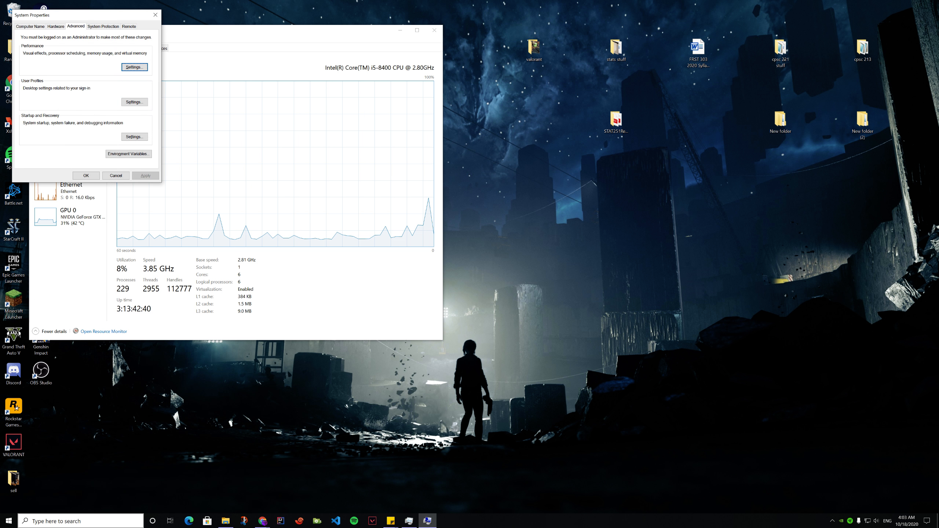
{"action": "left_click_drag", "start_coordinate": [106, 15], "coordinate": [519, 99]}
{"action": "left_click", "coordinate": [549, 151]}
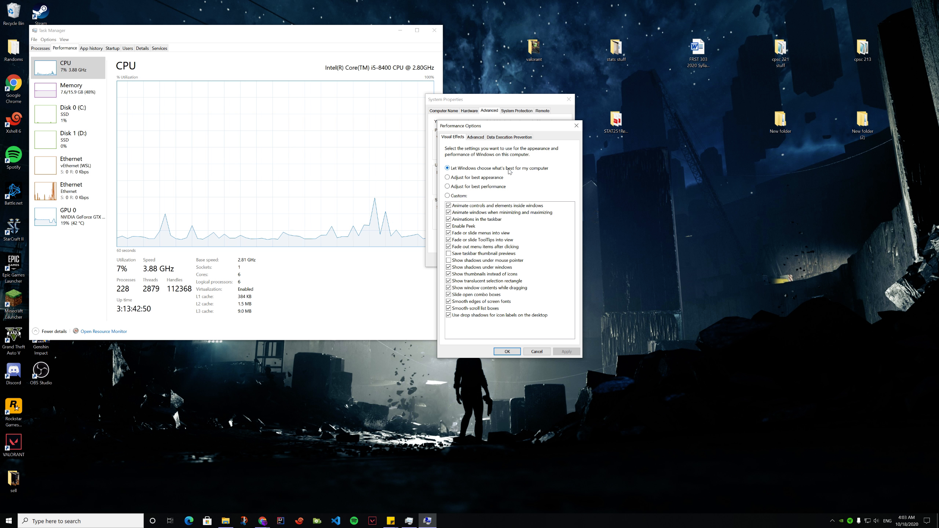
Step: Apply the "Adjust for best performance" visual effects setting and close Performance Options
{"action": "left_click", "coordinate": [496, 187]}
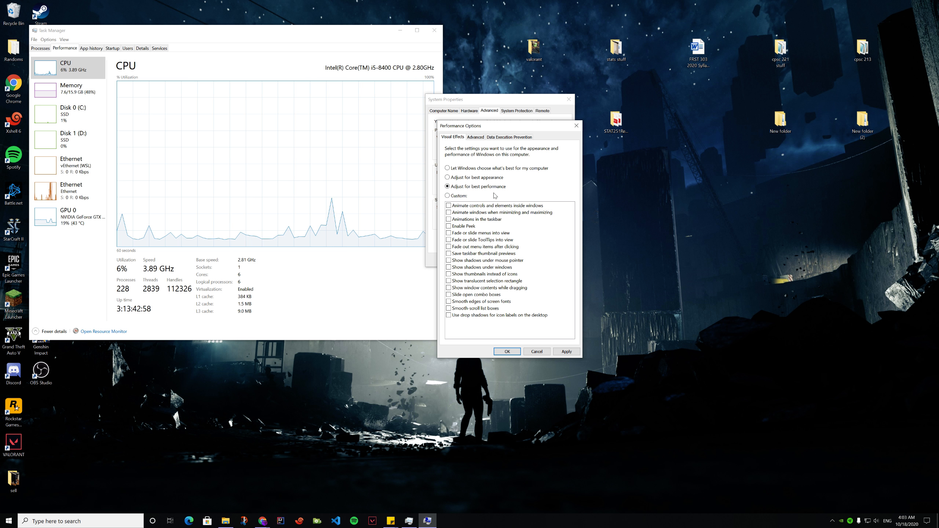
{"action": "left_click", "coordinate": [566, 351]}
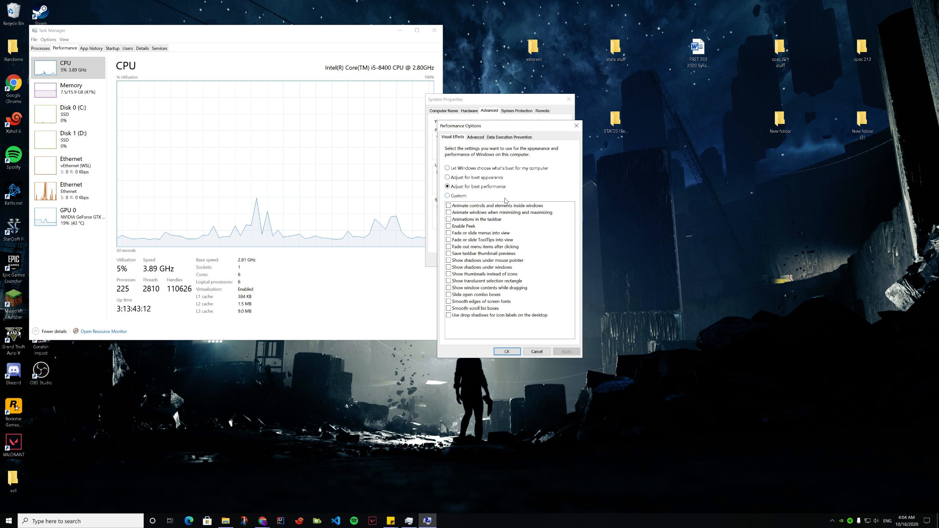
{"action": "left_click", "coordinate": [579, 129]}
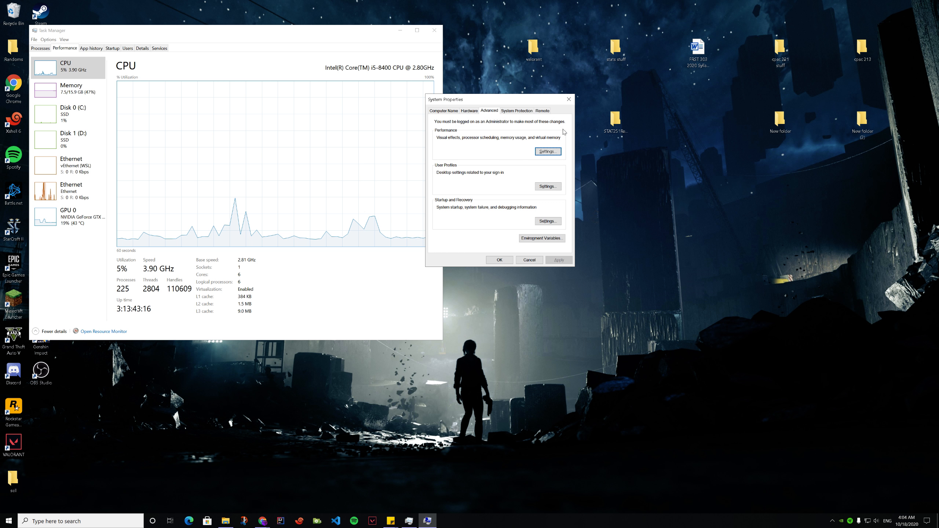
Step: Reopen Performance Options, apply "Let Windows choose what's best for my computer", and close Performance Options and System Properties
{"action": "left_click", "coordinate": [556, 150]}
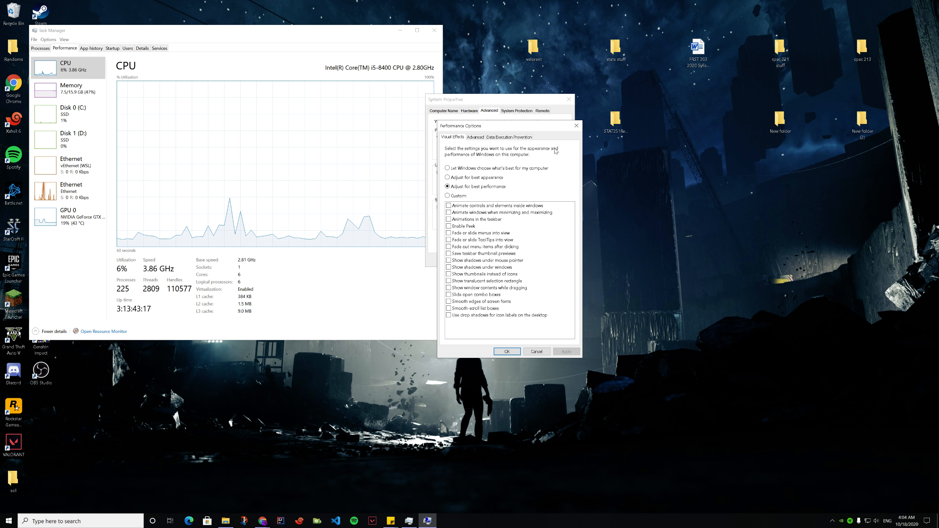
{"action": "left_click", "coordinate": [528, 169]}
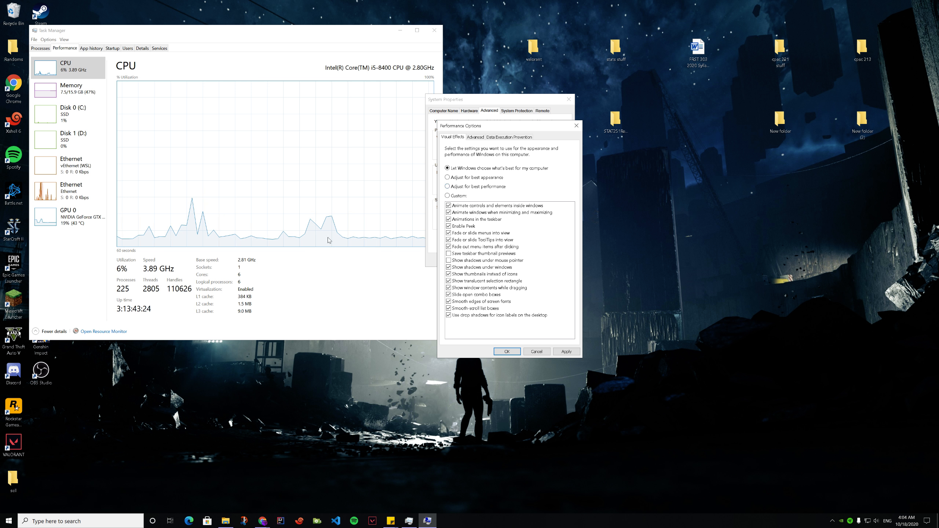
{"action": "left_click", "coordinate": [374, 396]}
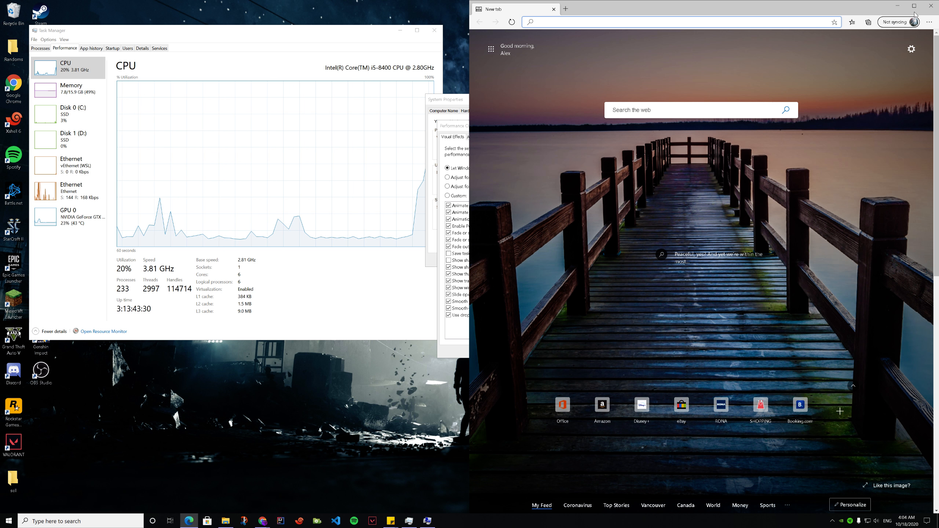
{"action": "left_click", "coordinate": [931, 6]}
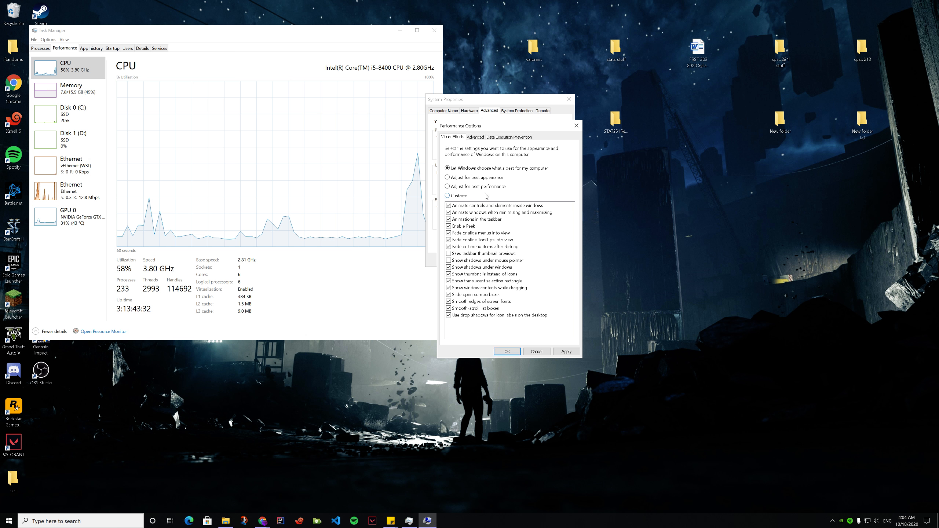
{"action": "left_click", "coordinate": [569, 354]}
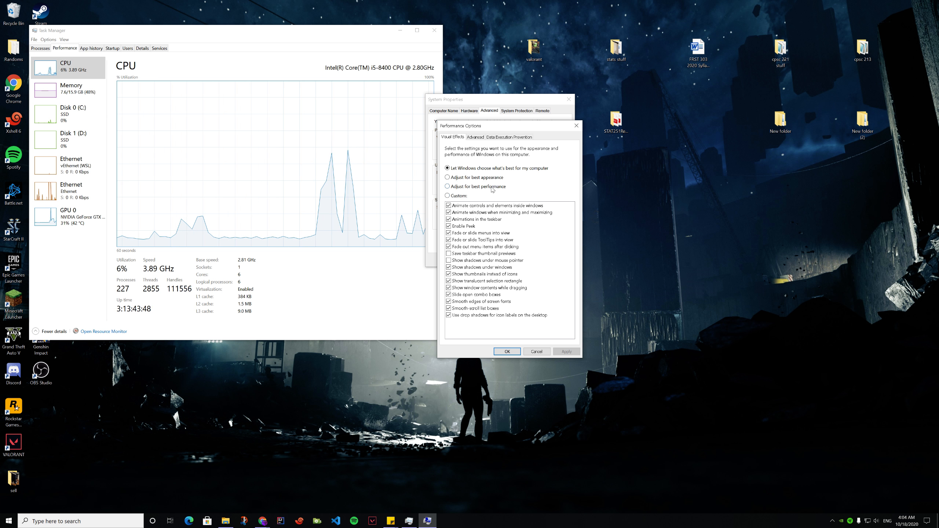
{"action": "left_click", "coordinate": [507, 352]}
{"action": "left_click", "coordinate": [499, 261]}
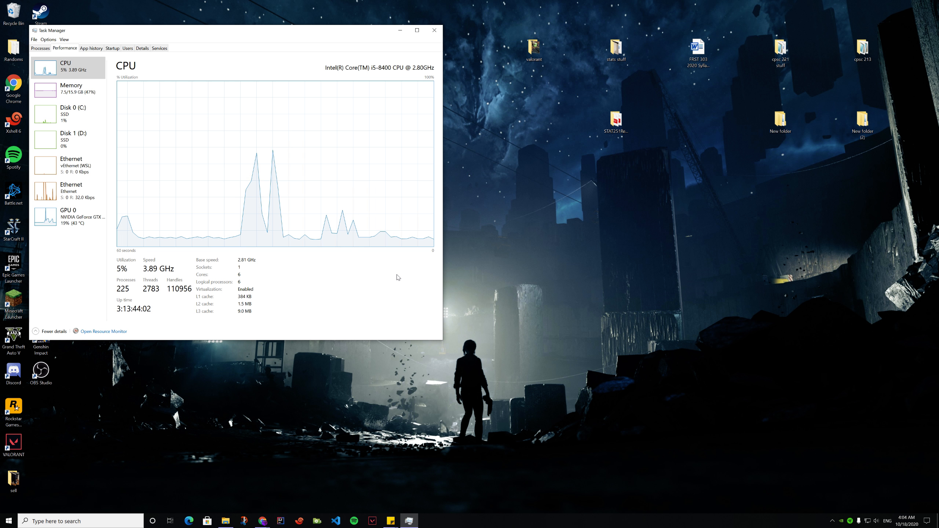
Step: Examine the running processes and their resource usage in Task Manager, selecting an NVIDIA Container entry
{"action": "left_click", "coordinate": [43, 49]}
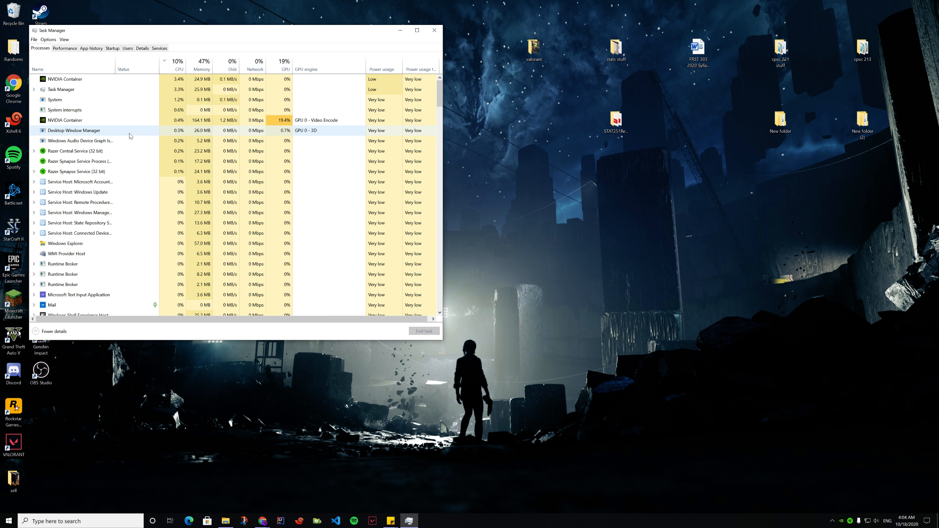
{"action": "left_click", "coordinate": [133, 138]}
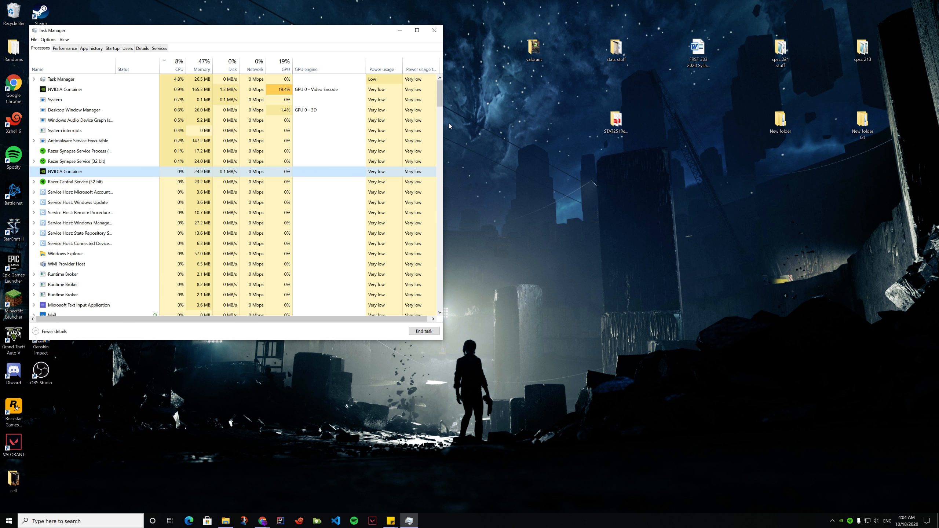
{"action": "mouse_move", "coordinate": [440, 96]}
{"action": "left_mouse_down"}
{"action": "mouse_move", "coordinate": [440, 153]}
{"action": "mouse_move", "coordinate": [439, 83]}
{"action": "mouse_move", "coordinate": [425, 314]}
{"action": "mouse_move", "coordinate": [437, 92]}
{"action": "left_mouse_up"}
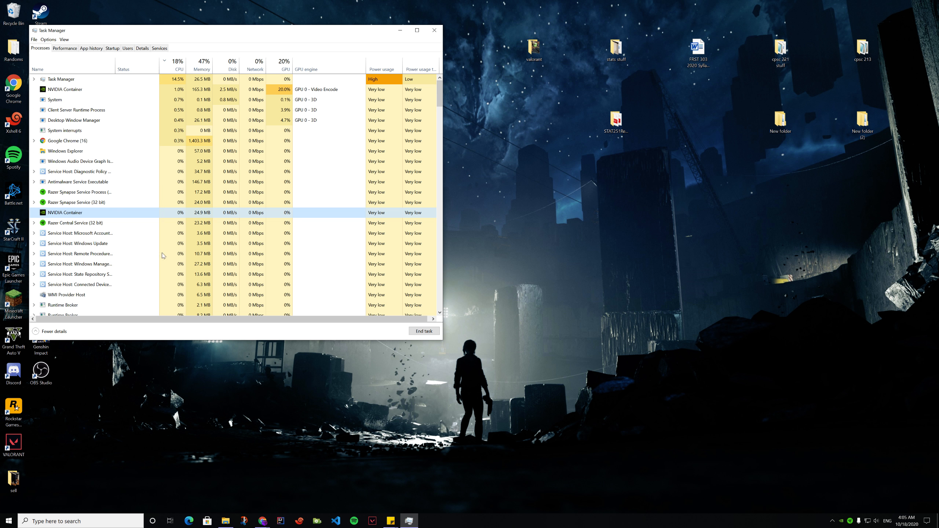
Step: Look through the running processes in Task Manager and end the Mail process
{"action": "left_click", "coordinate": [96, 256]}
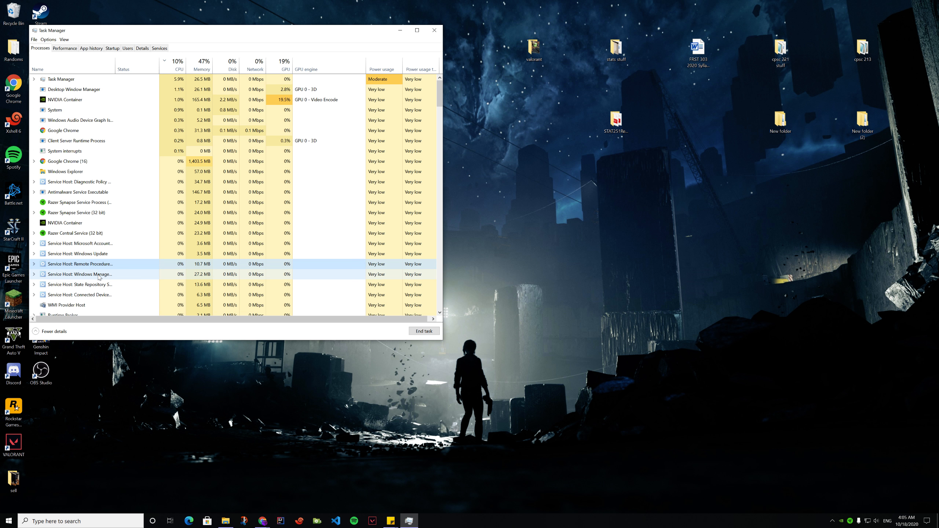
{"action": "left_click", "coordinate": [101, 294]}
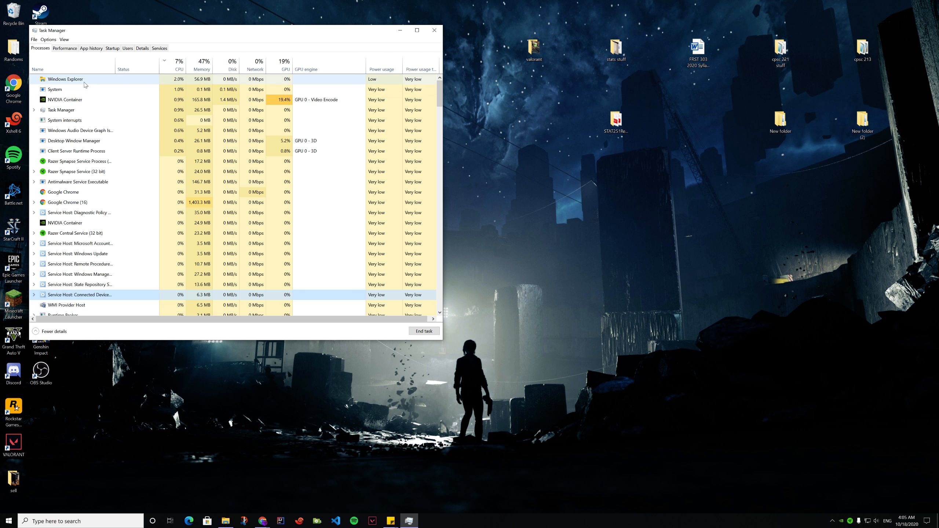
{"action": "left_click", "coordinate": [126, 211]}
{"action": "scroll", "coordinate": [133, 229], "scroll_direction": "down", "scroll_amount": 1}
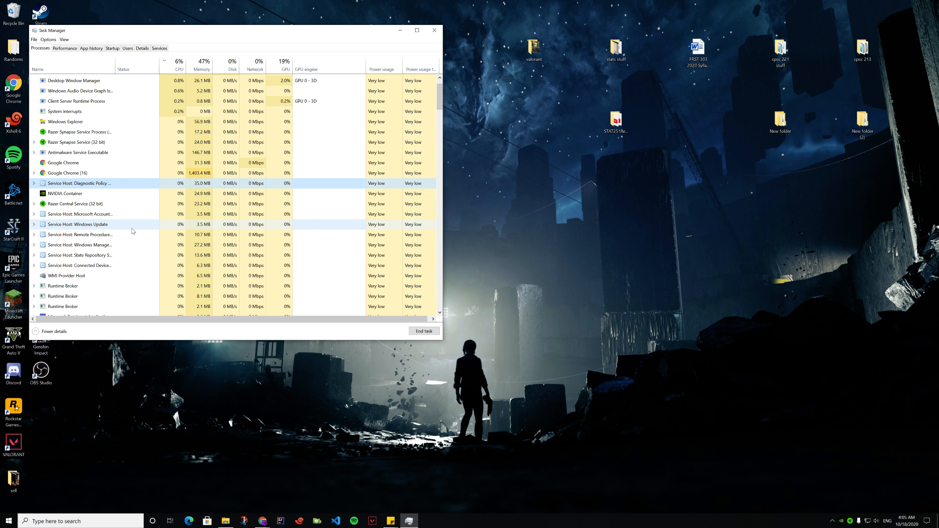
{"action": "scroll", "coordinate": [133, 231], "scroll_direction": "down", "scroll_amount": 3}
{"action": "left_click", "coordinate": [93, 258]}
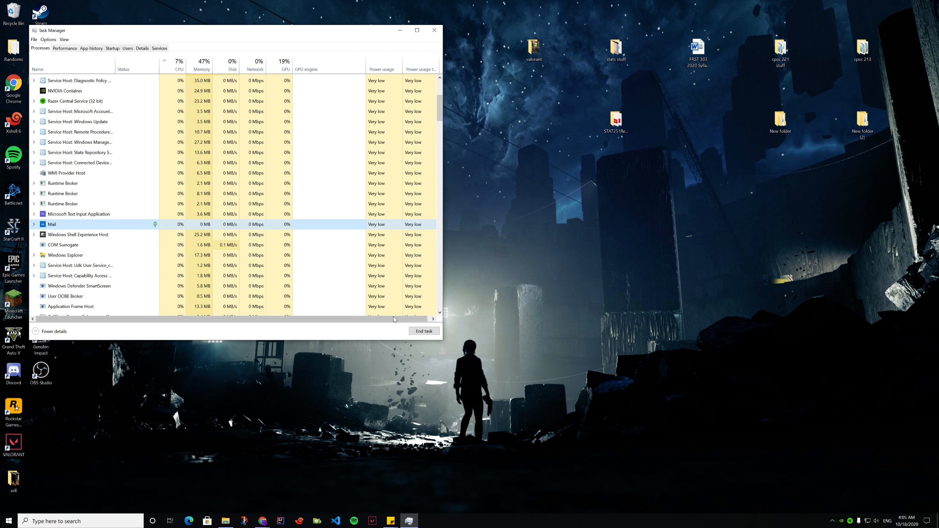
{"action": "left_click", "coordinate": [424, 332]}
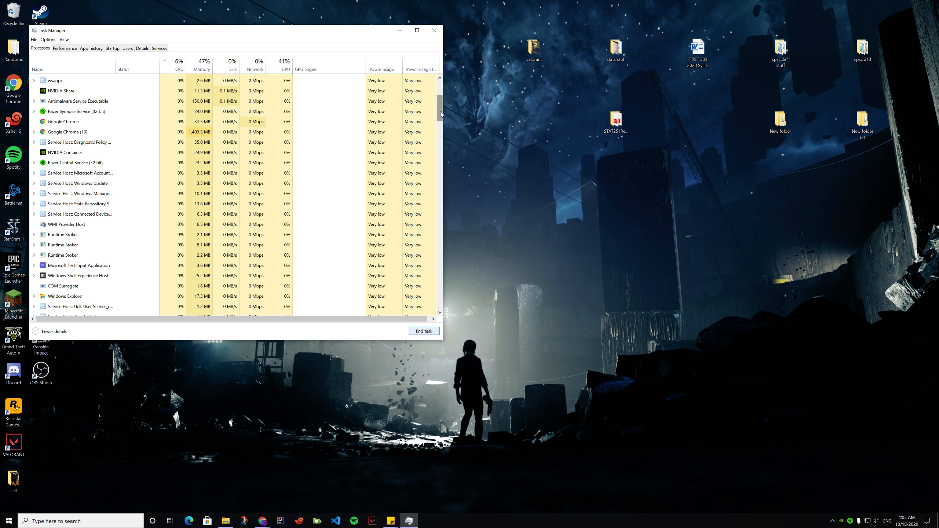
Step: End the Microsoft Store process further down the process list and return to the top of the list
{"action": "left_click_drag", "start_coordinate": [440, 113], "coordinate": [450, 211]}
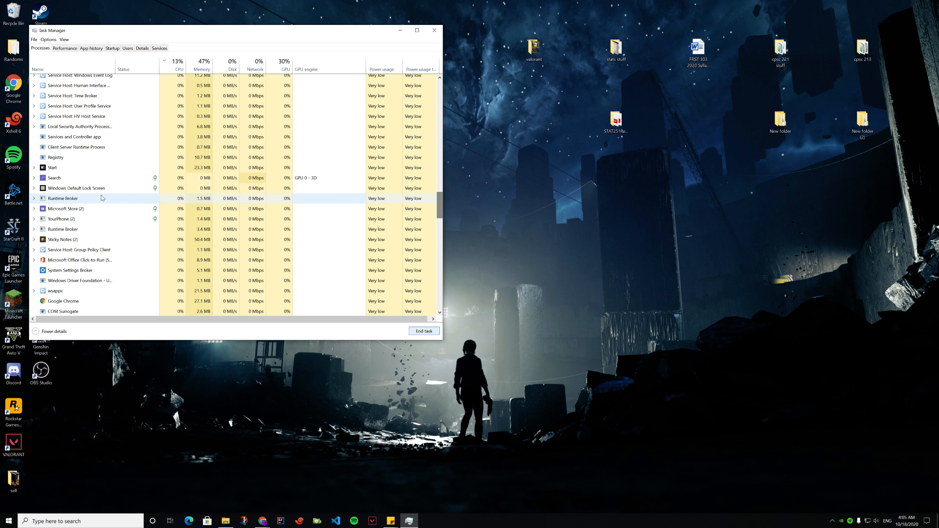
{"action": "left_click", "coordinate": [102, 211]}
{"action": "left_click", "coordinate": [430, 333]}
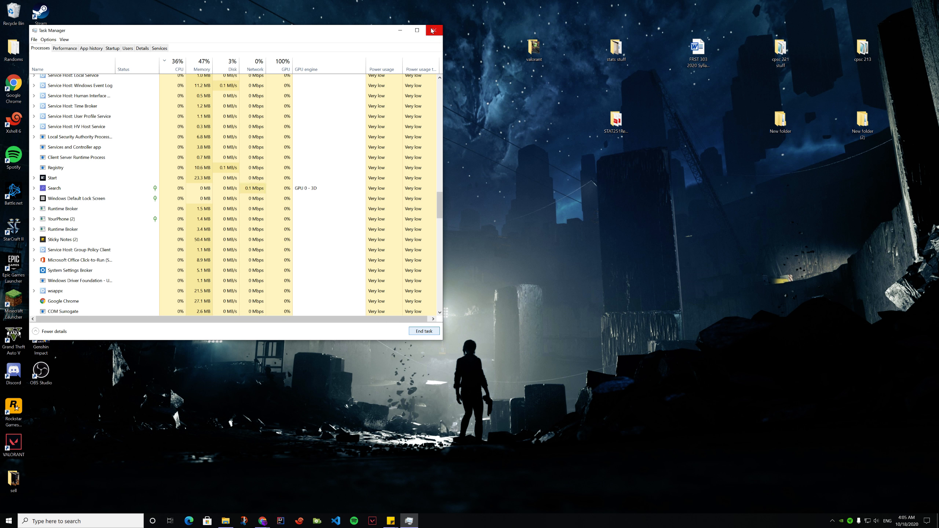
{"action": "left_click_drag", "start_coordinate": [439, 213], "coordinate": [439, 79]}
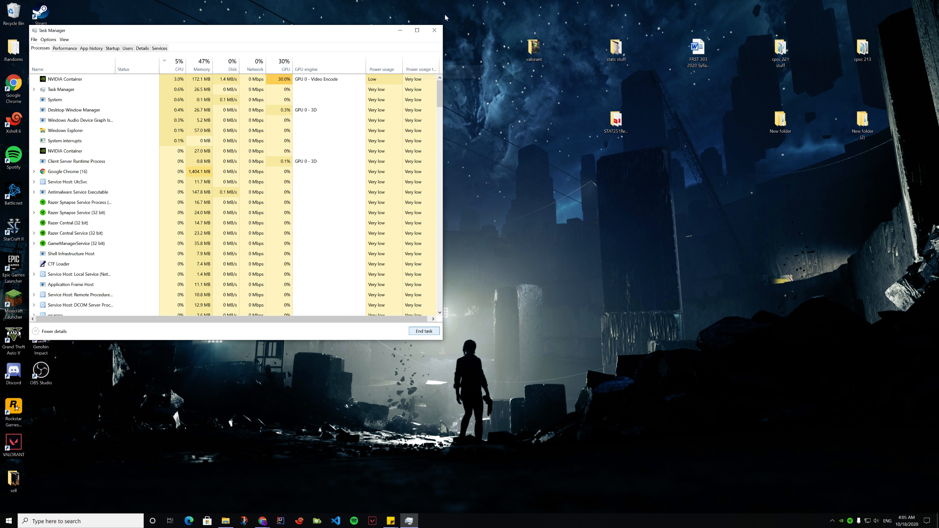
Step: Search Windows for "defragment" and open Defragment and Optimize Drives
{"action": "left_click", "coordinate": [93, 520]}
{"action": "type", "text": "d"}
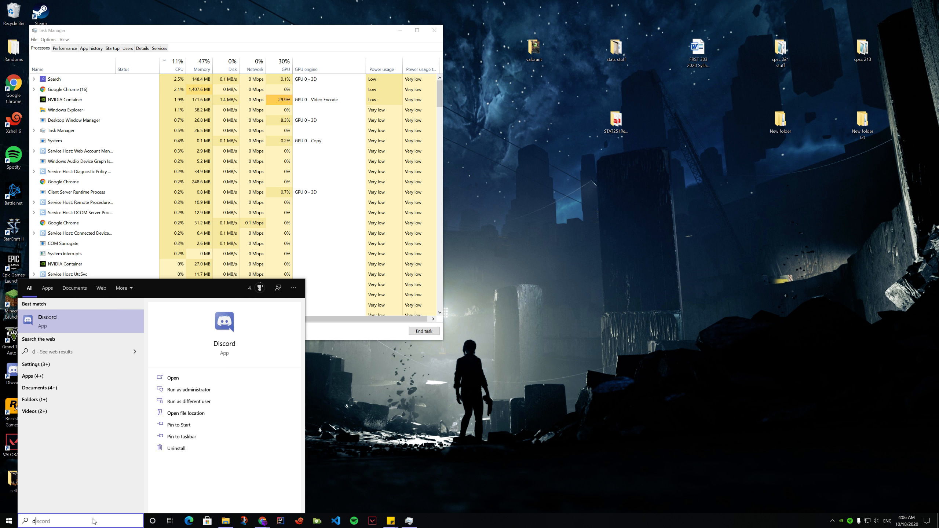
{"action": "type", "text": "efragment"}
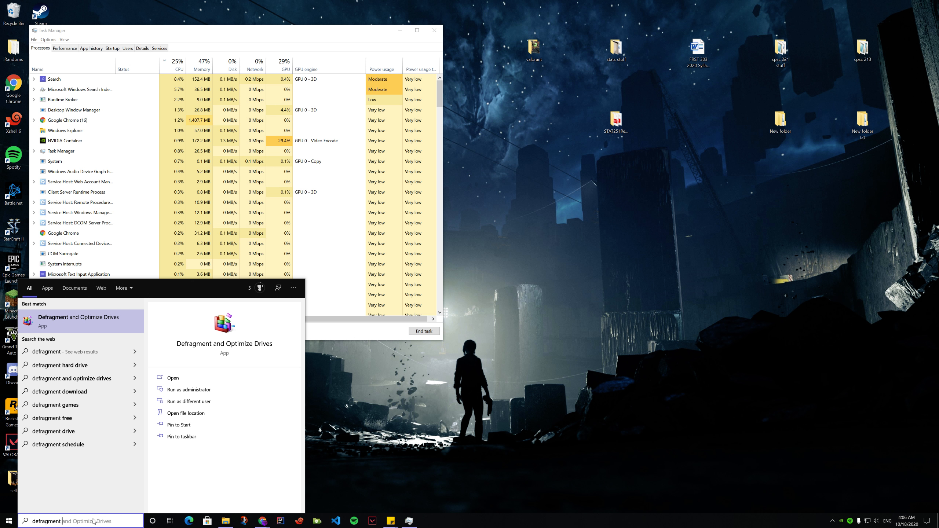
{"action": "key", "text": "Return"}
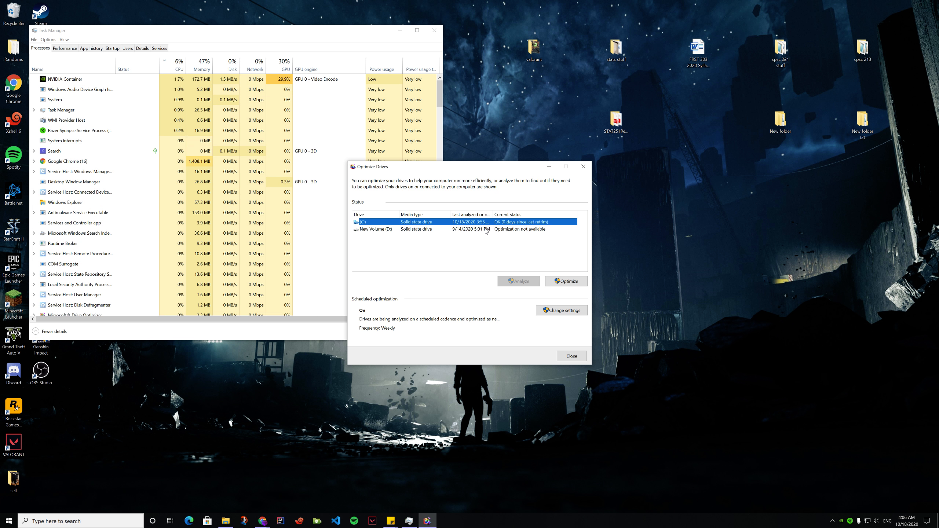
Step: Review the frequency setting of the drive optimization schedule, cancel it, and close Optimize Drives
{"action": "left_click", "coordinate": [553, 309]}
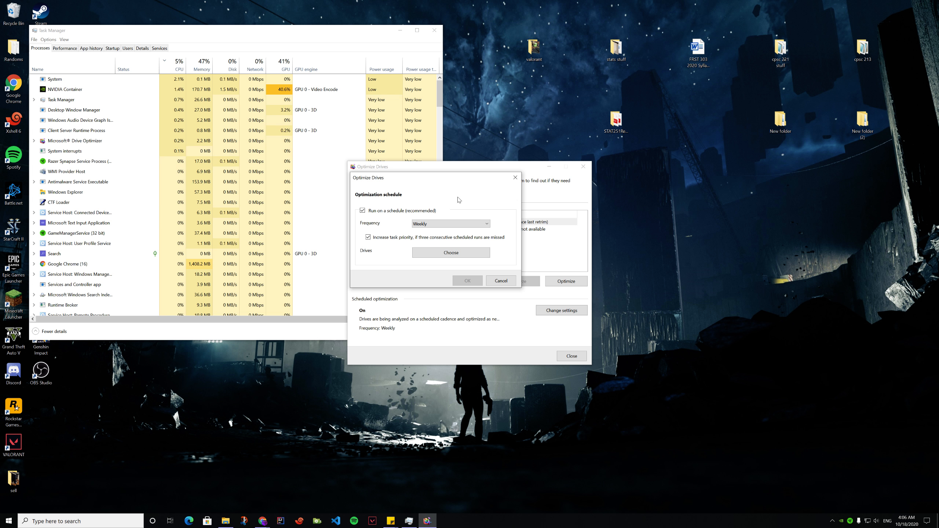
{"action": "left_click", "coordinate": [459, 224]}
{"action": "left_click", "coordinate": [458, 225]}
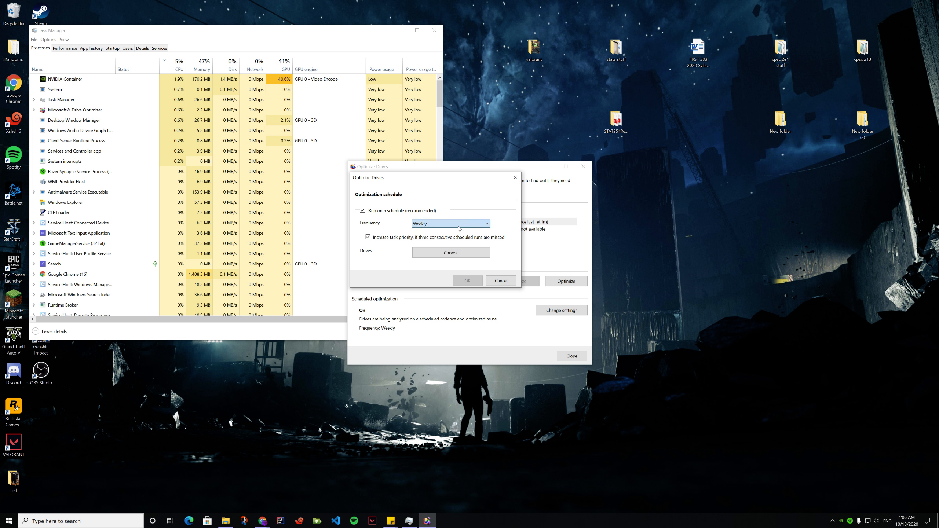
{"action": "left_click", "coordinate": [513, 178]}
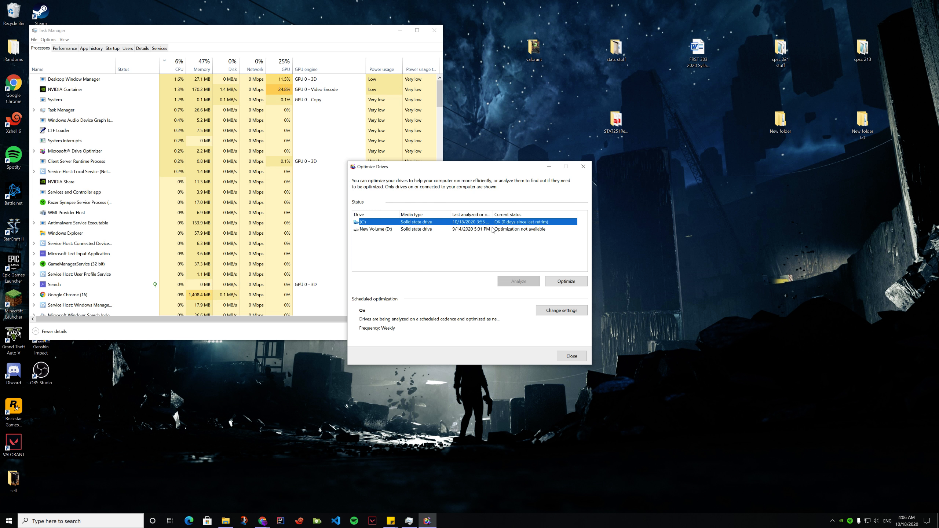
{"action": "left_click", "coordinate": [585, 163]}
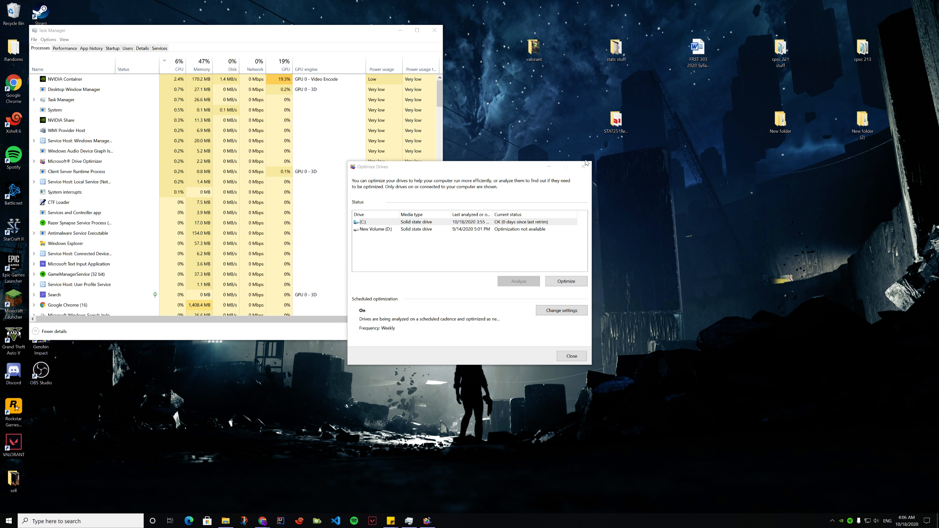
Step: Examine the CPU and Memory performance graphs and details in Task Manager and close it
{"action": "left_click", "coordinate": [82, 521]}
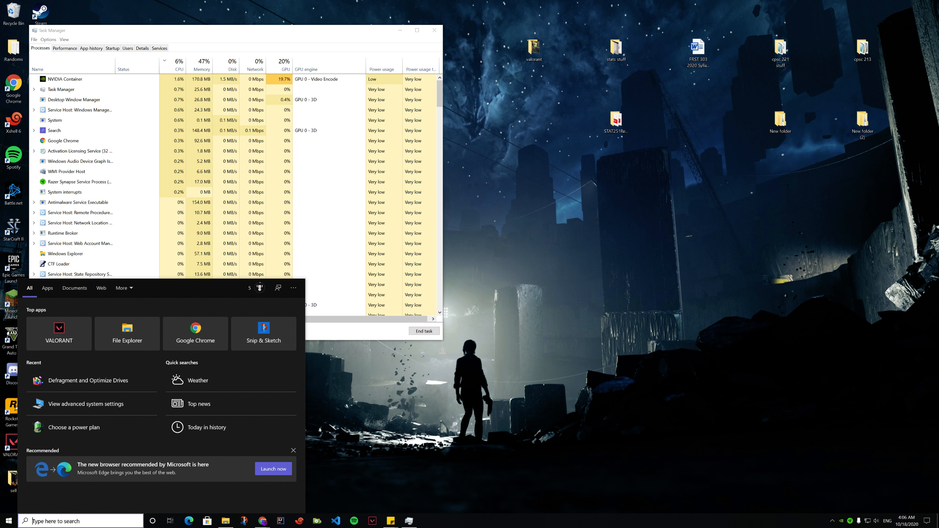
{"action": "left_click", "coordinate": [64, 48]}
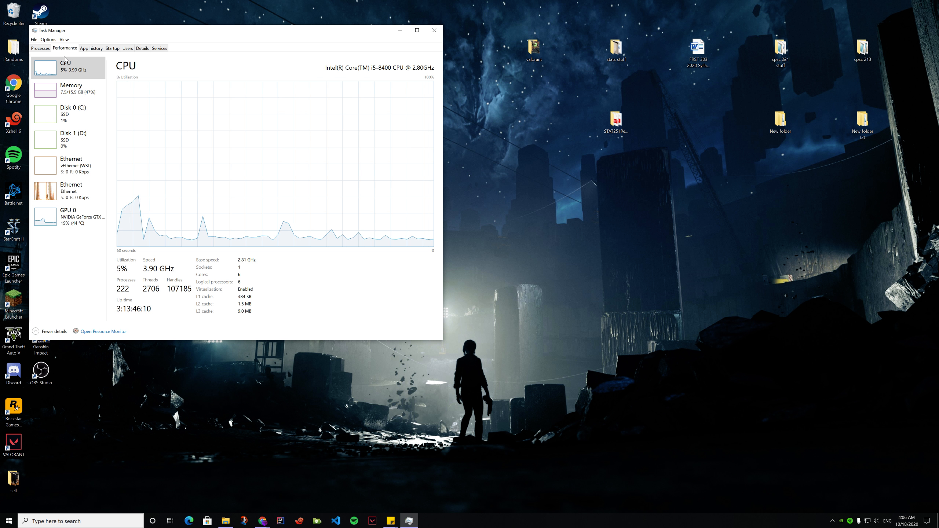
{"action": "left_click", "coordinate": [92, 99]}
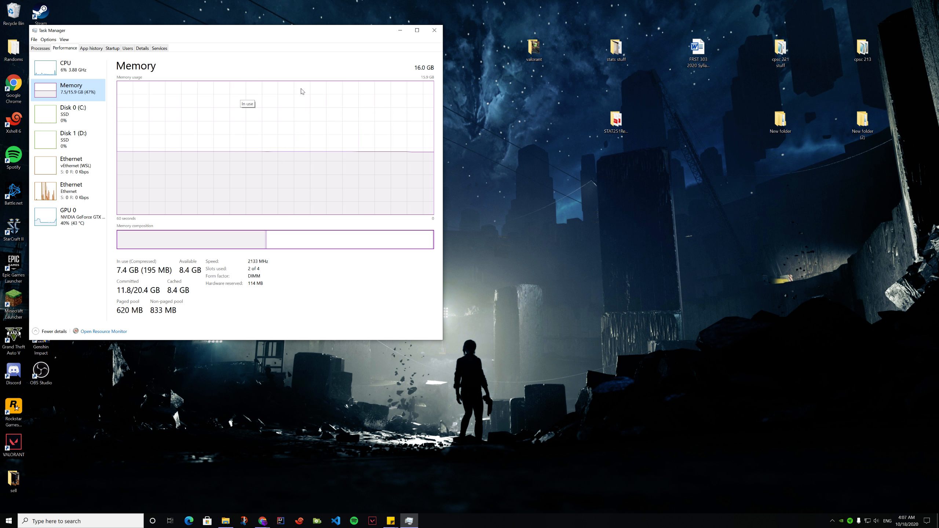
{"action": "left_click", "coordinate": [258, 282]}
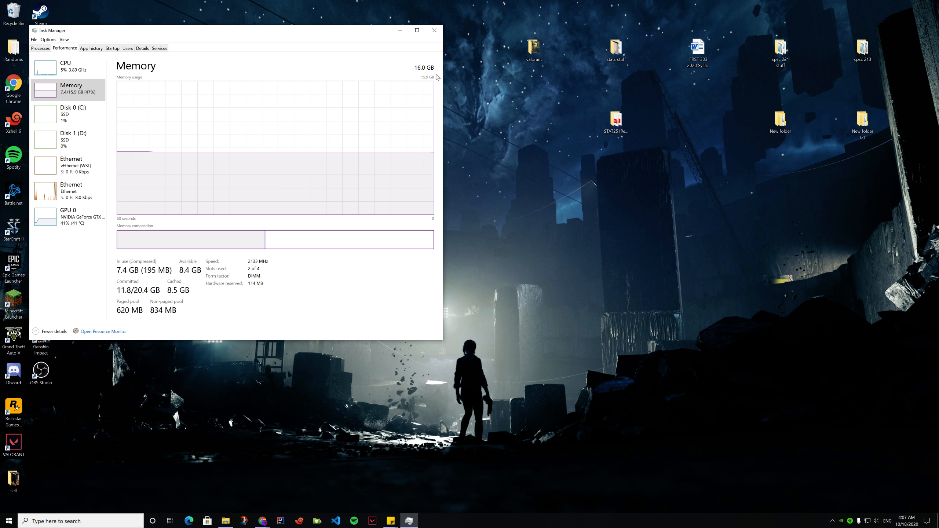
{"action": "left_click", "coordinate": [435, 34]}
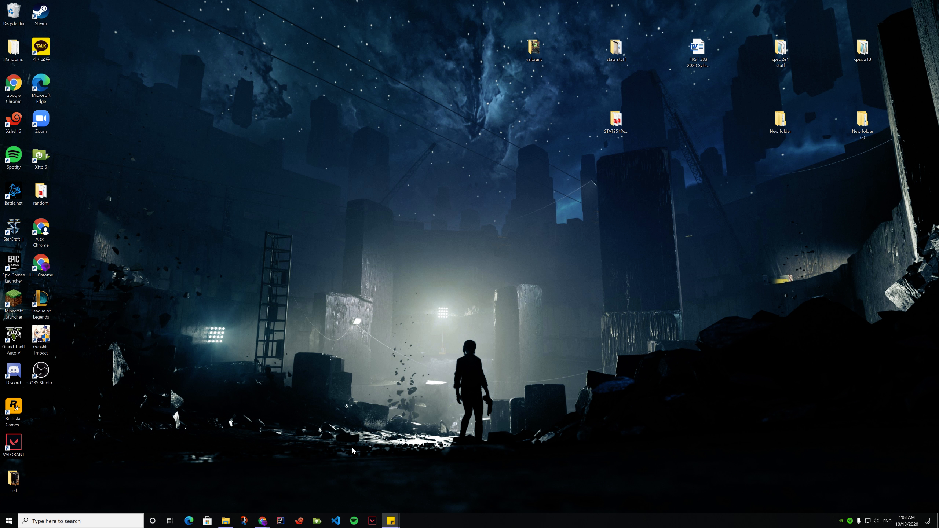
Step: Reopen Task Manager, check the memory performance details again, move the window toward the screen centre, and close it
{"action": "right_click", "coordinate": [465, 521]}
{"action": "left_click", "coordinate": [487, 486]}
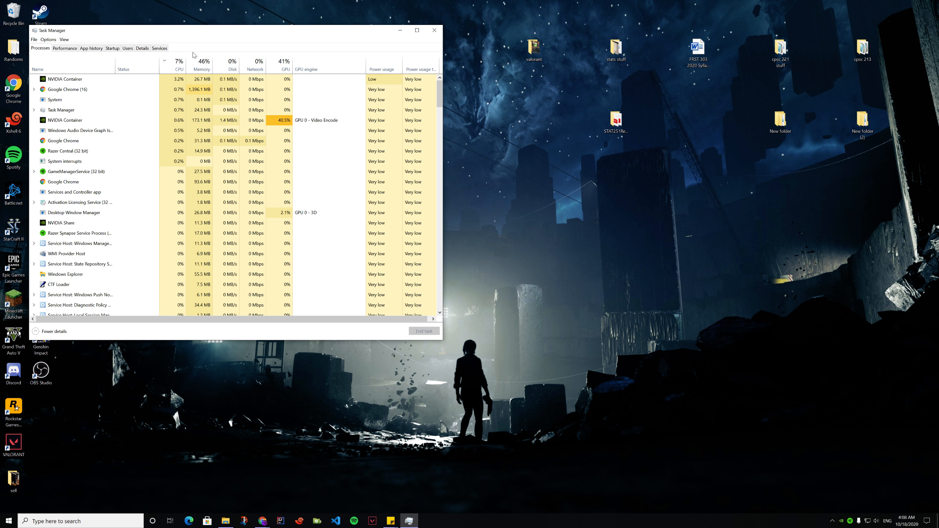
{"action": "left_click", "coordinate": [65, 48]}
{"action": "left_click_drag", "start_coordinate": [320, 34], "coordinate": [397, 63]}
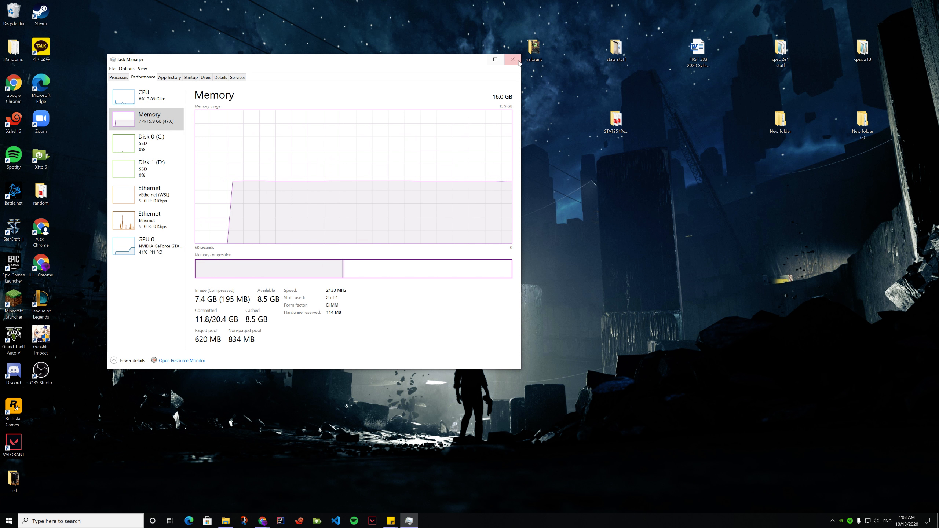
{"action": "left_click", "coordinate": [516, 62]}
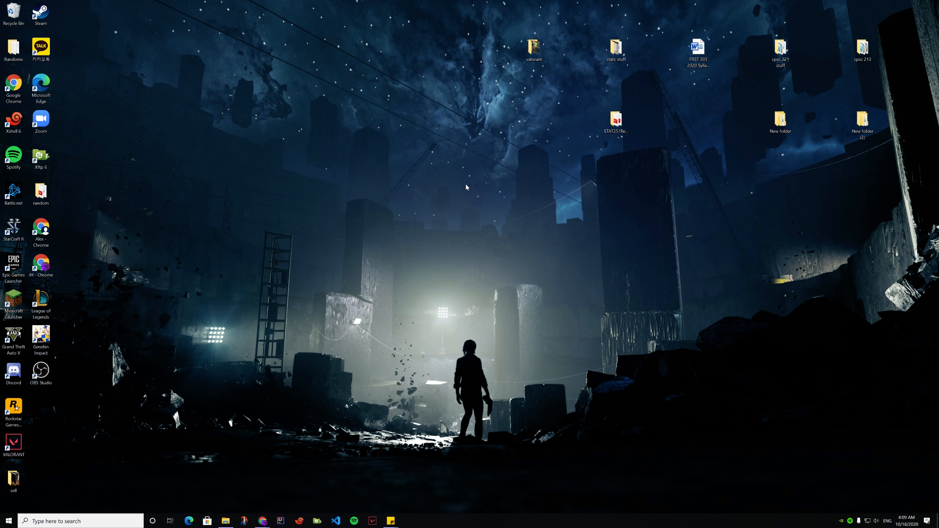
{"action": "key", "text": "alt+z"}
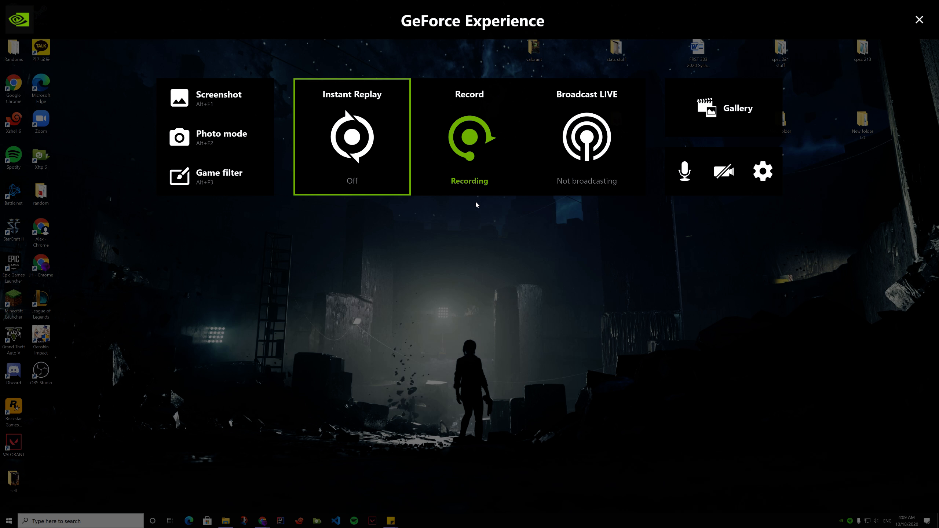
{"action": "left_click", "coordinate": [476, 184]}
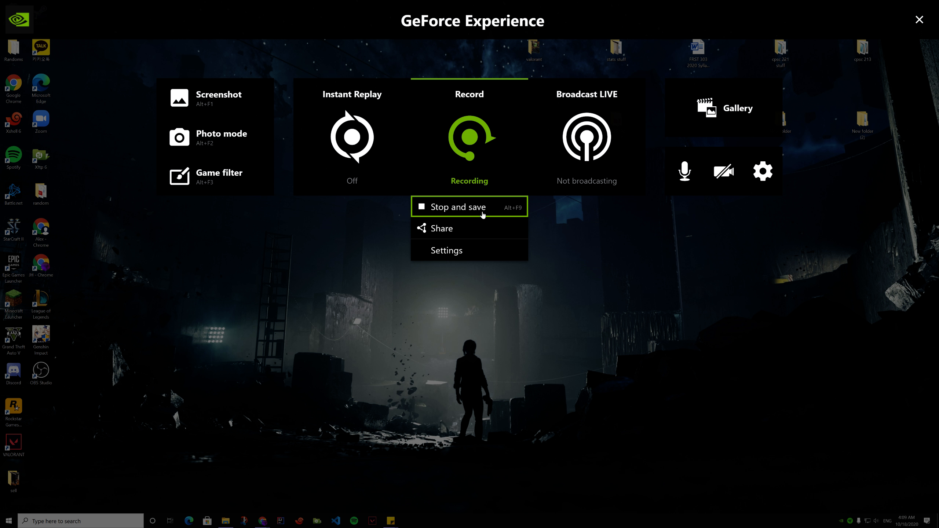